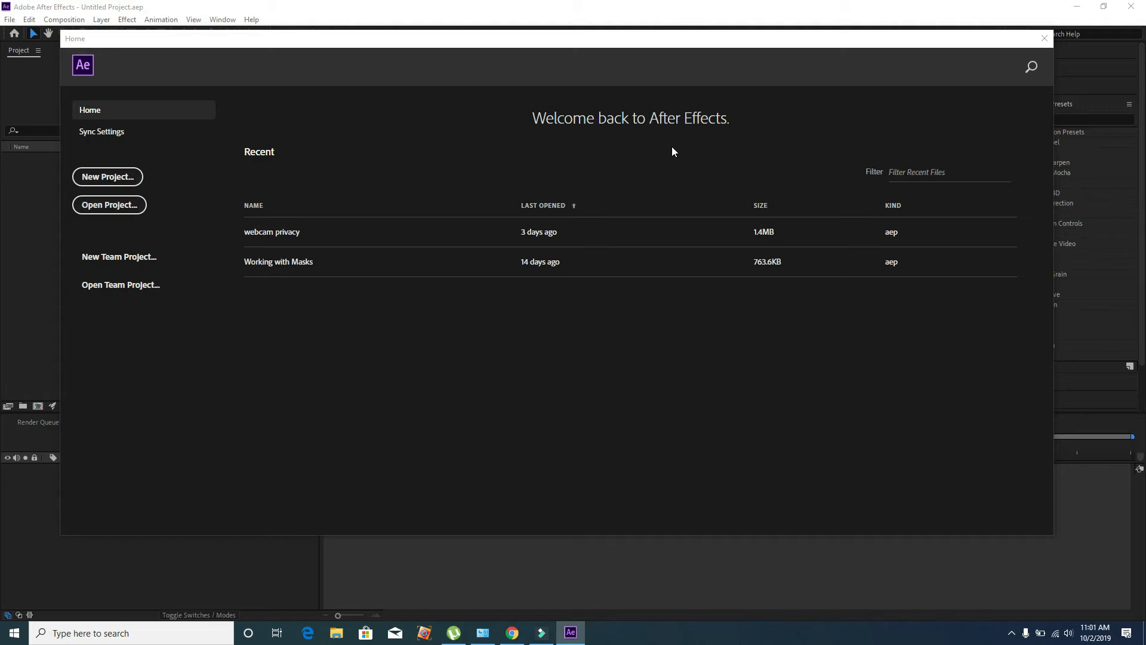
# - Create a new composition named Animation and keep the Custom preset
pyautogui.click(1039, 42)
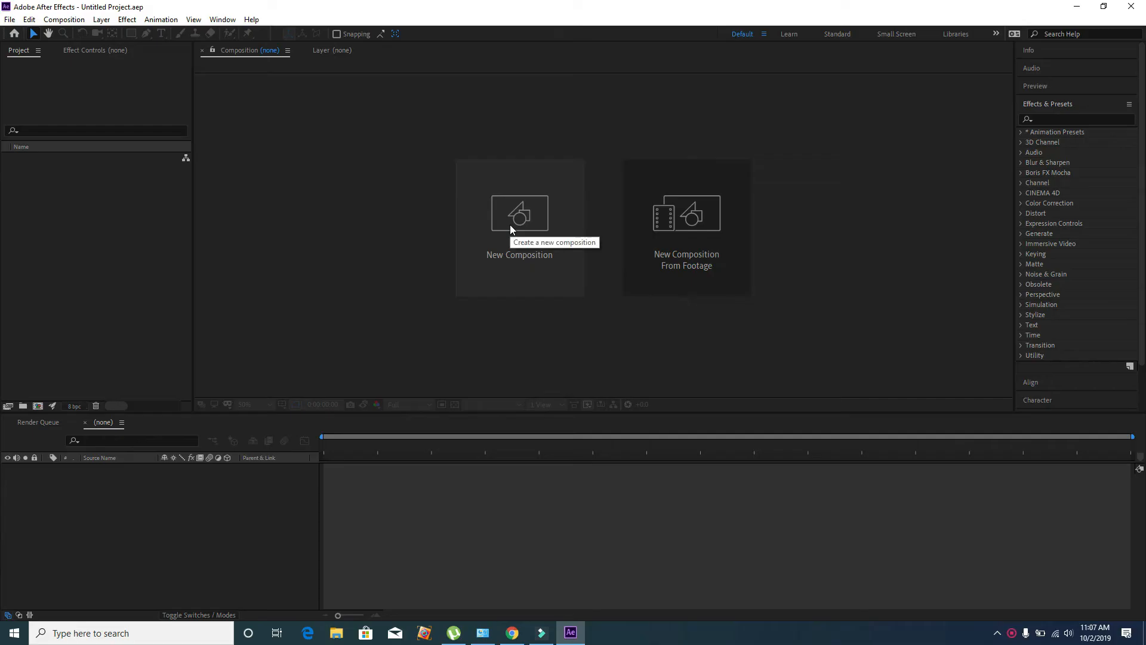
pyautogui.click(510, 227)
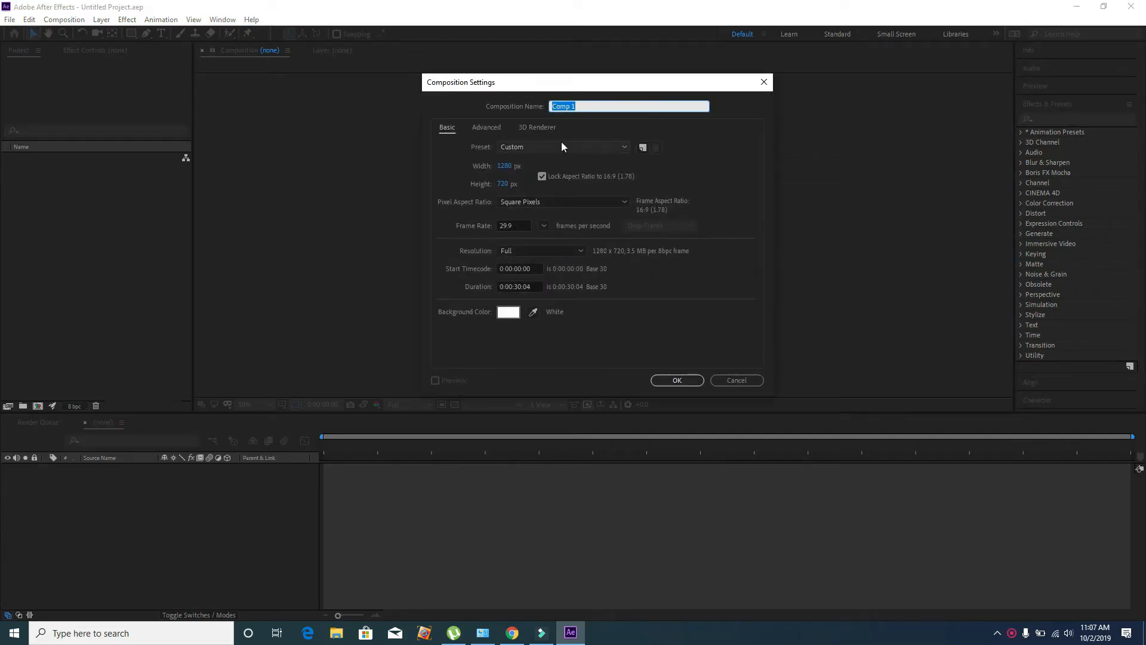
pyautogui.press('BackSpace')
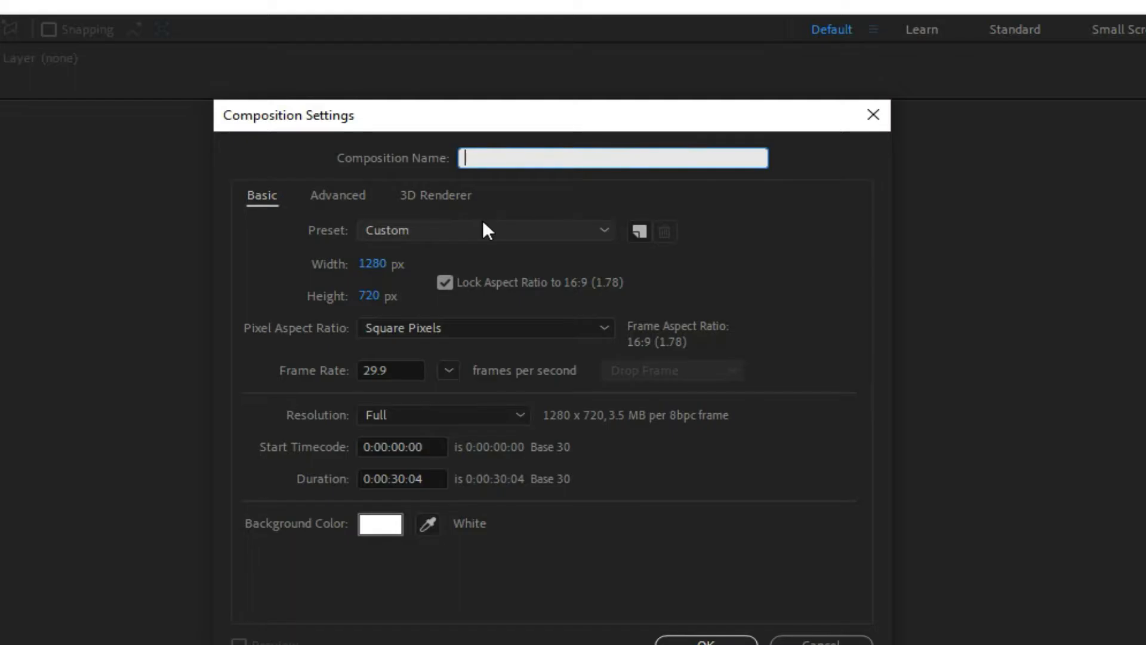
pyautogui.write('Animation')
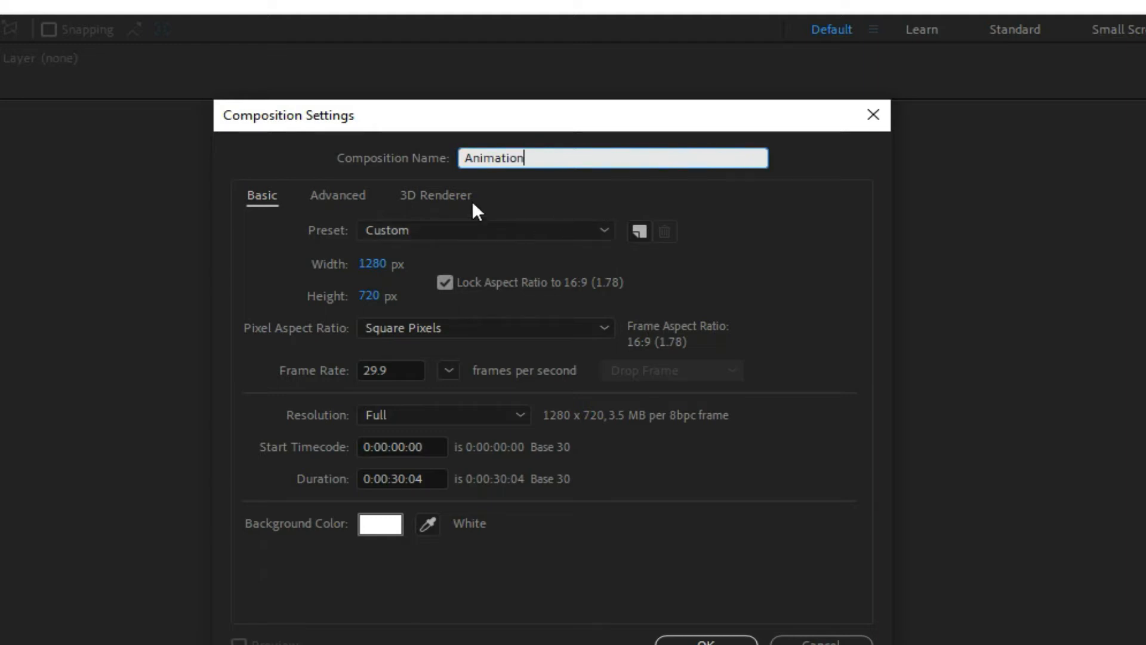
pyautogui.click(425, 230)
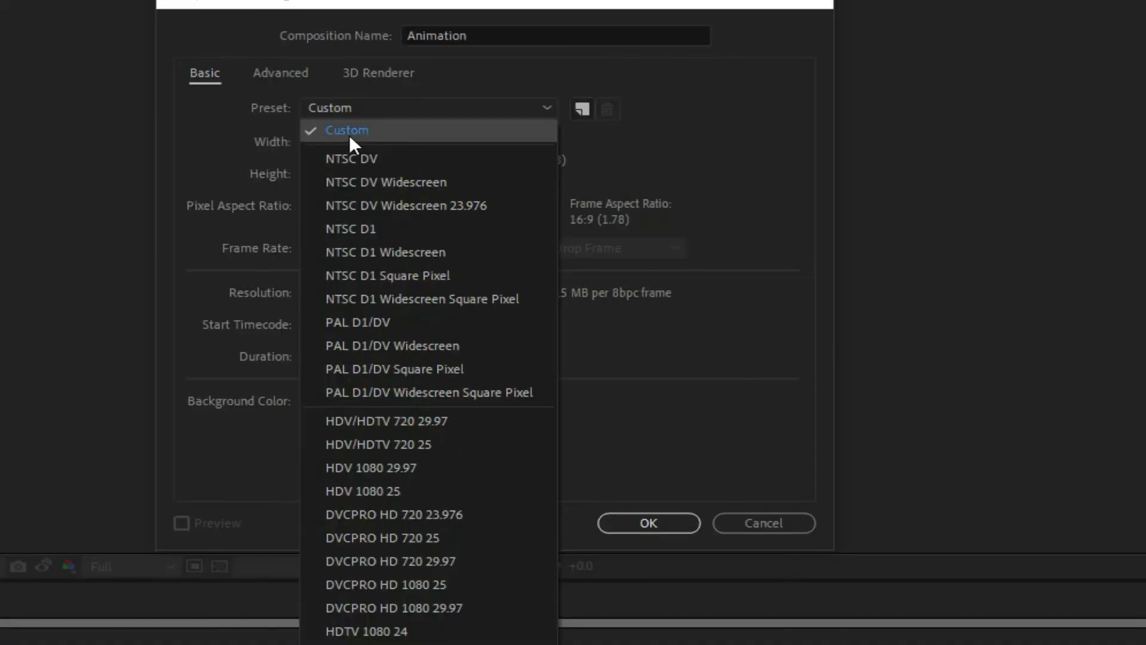
pyautogui.click(350, 132)
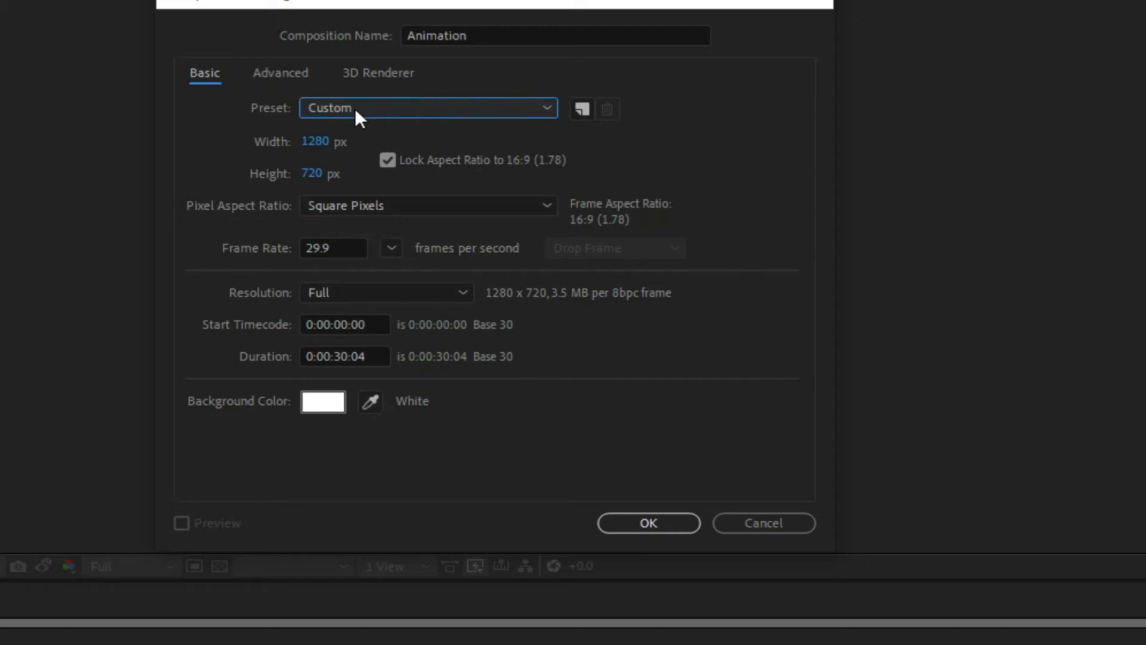
# - Set the composition width to 1920 px with the aspect ratio locked to 16:9
pyautogui.click(316, 142)
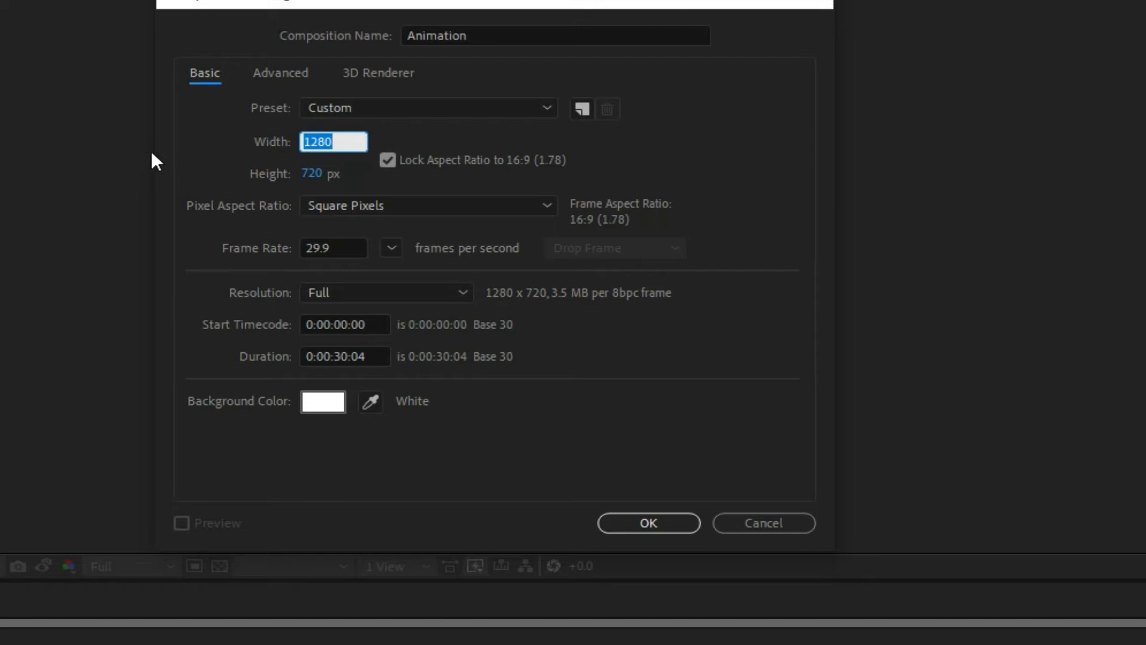
pyautogui.click(237, 145)
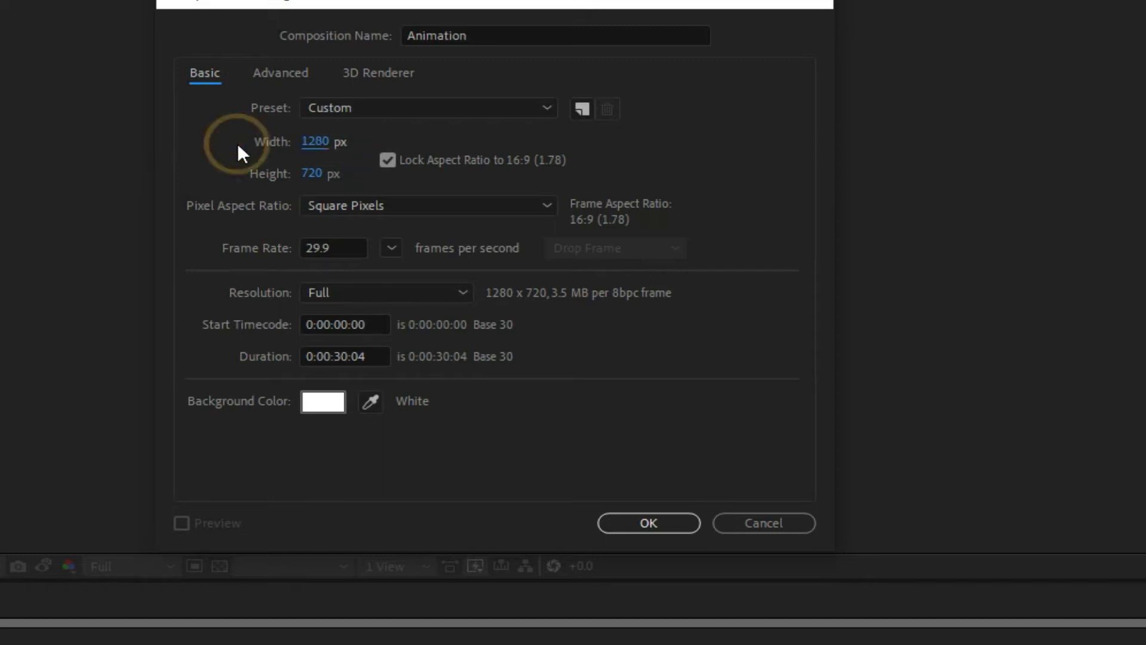
pyautogui.click(315, 141)
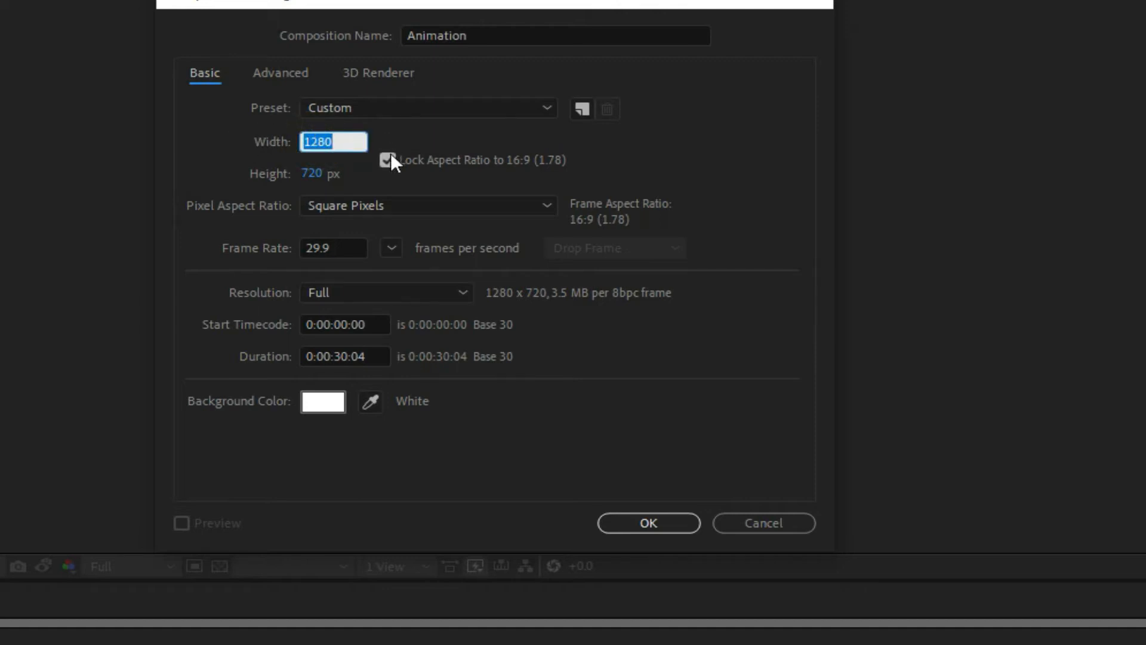
pyautogui.click(312, 173)
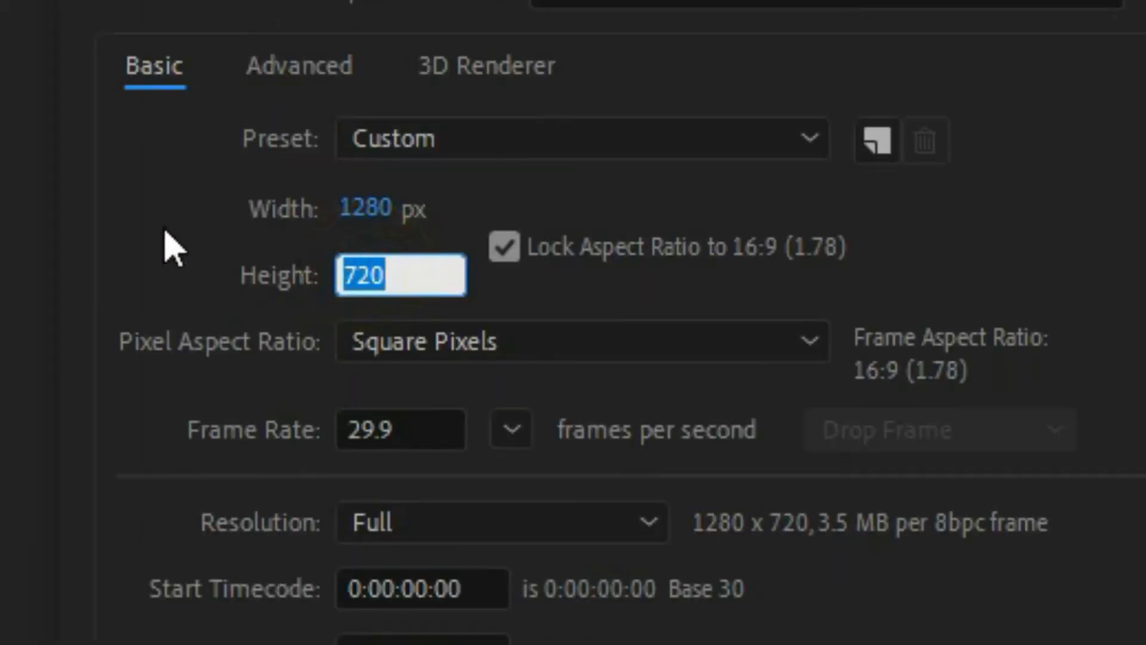
pyautogui.moveTo(402, 266); pyautogui.dragTo(323, 287)
pyautogui.click(366, 208)
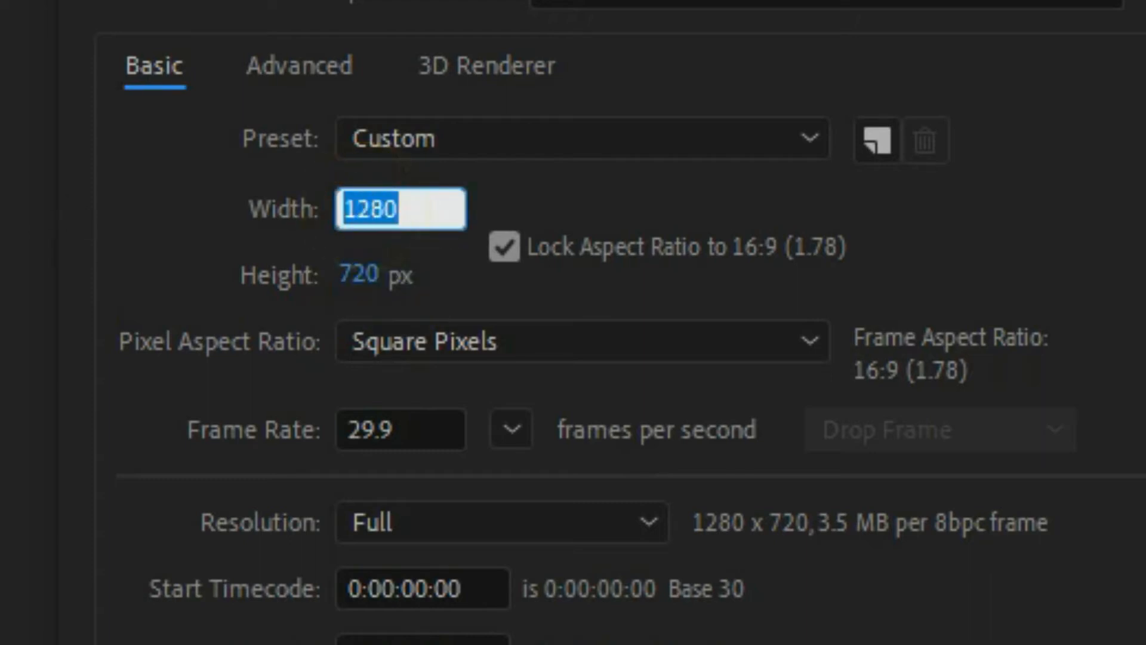
pyautogui.write('1920')
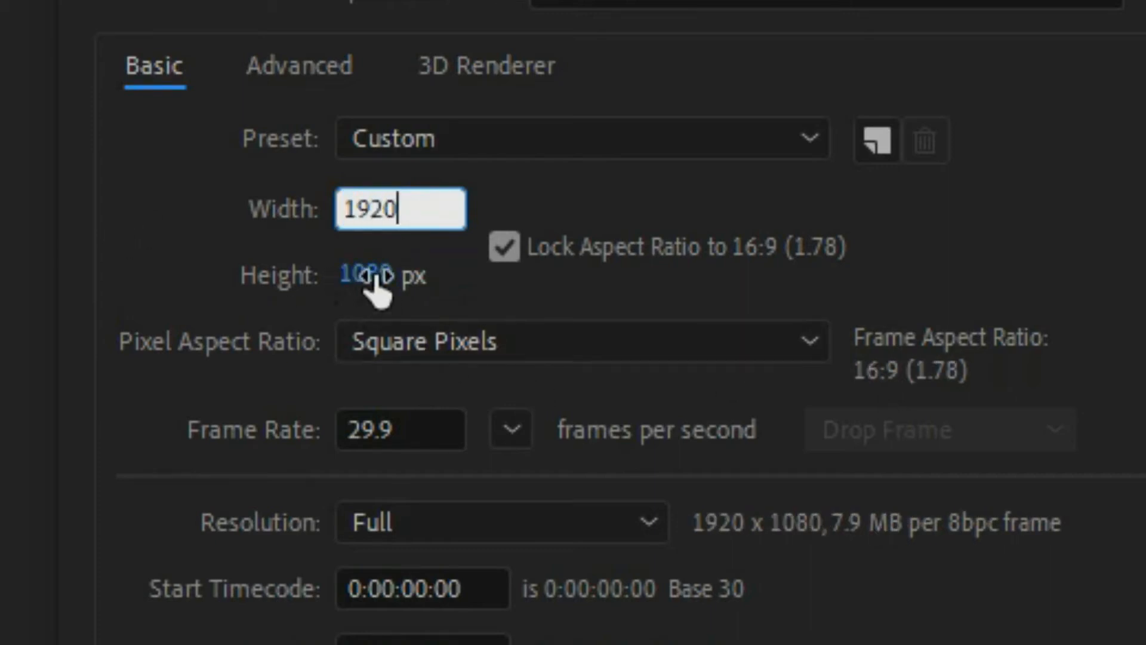
pyautogui.click(465, 273)
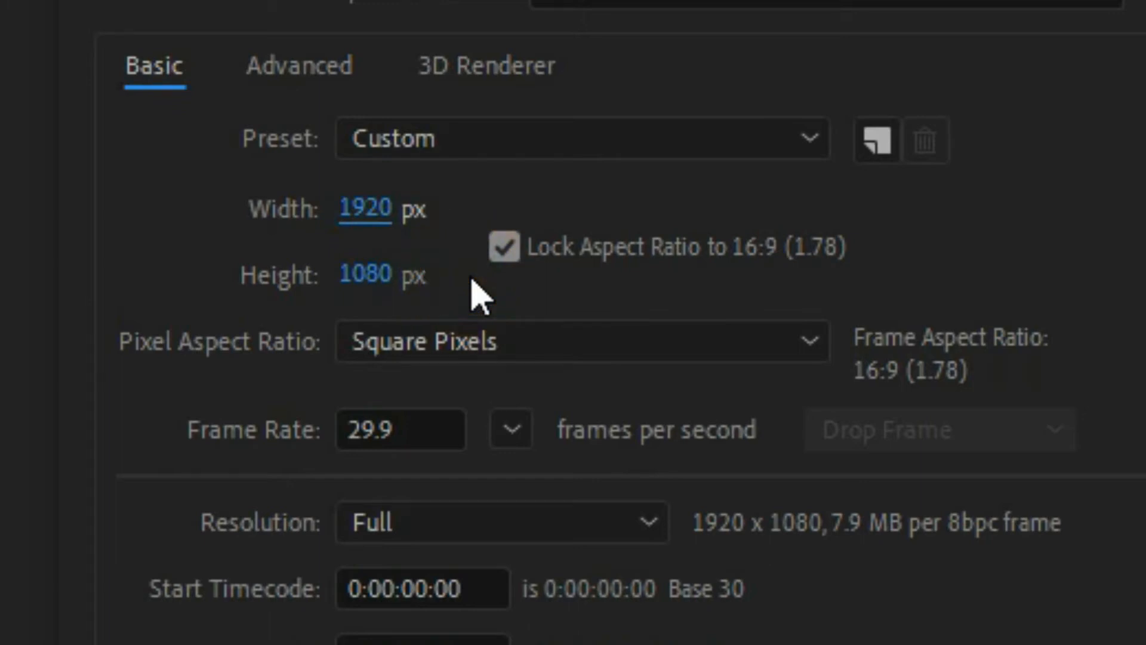
# - Set the composition height to 720 px with the aspect ratio still locked
pyautogui.click(355, 275)
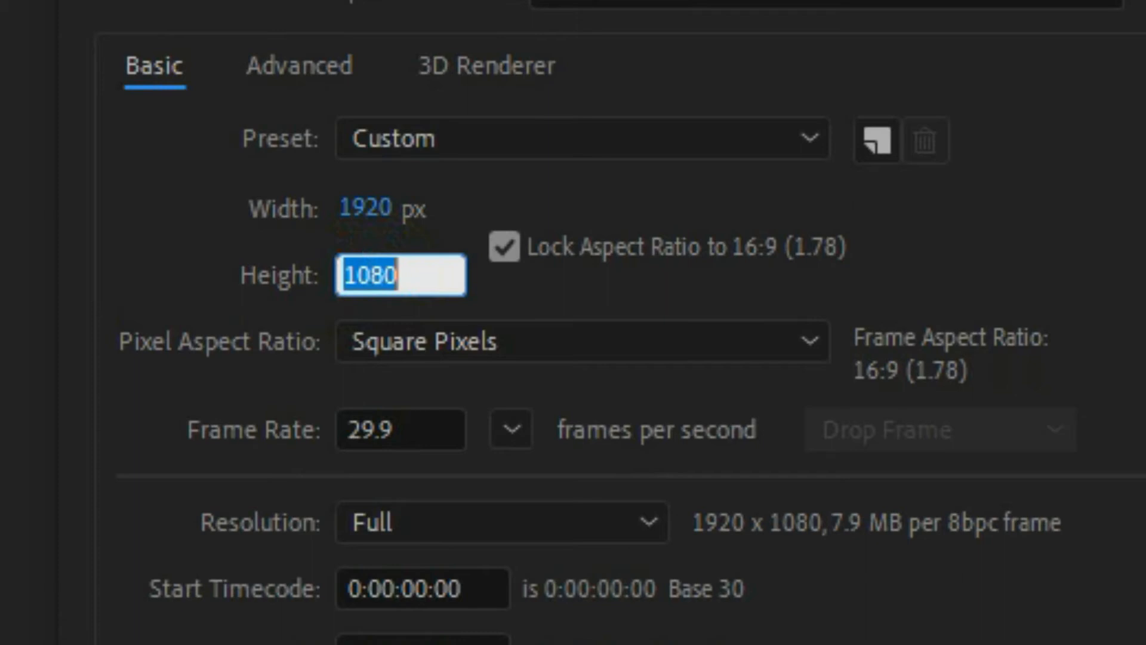
pyautogui.write('720')
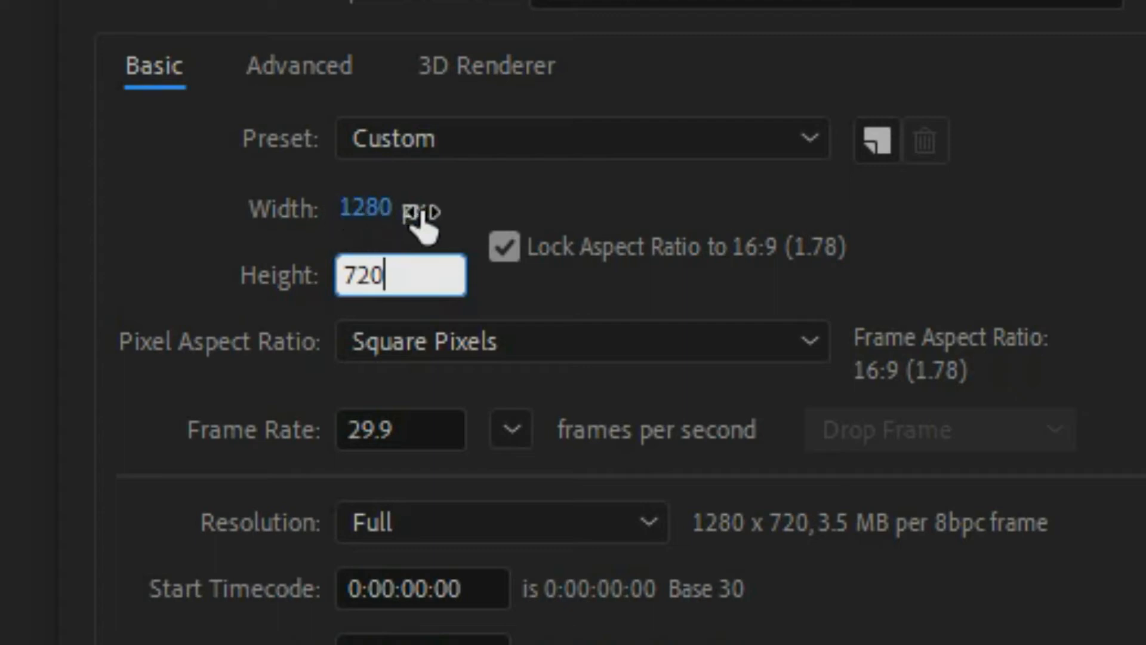
pyautogui.click(499, 195)
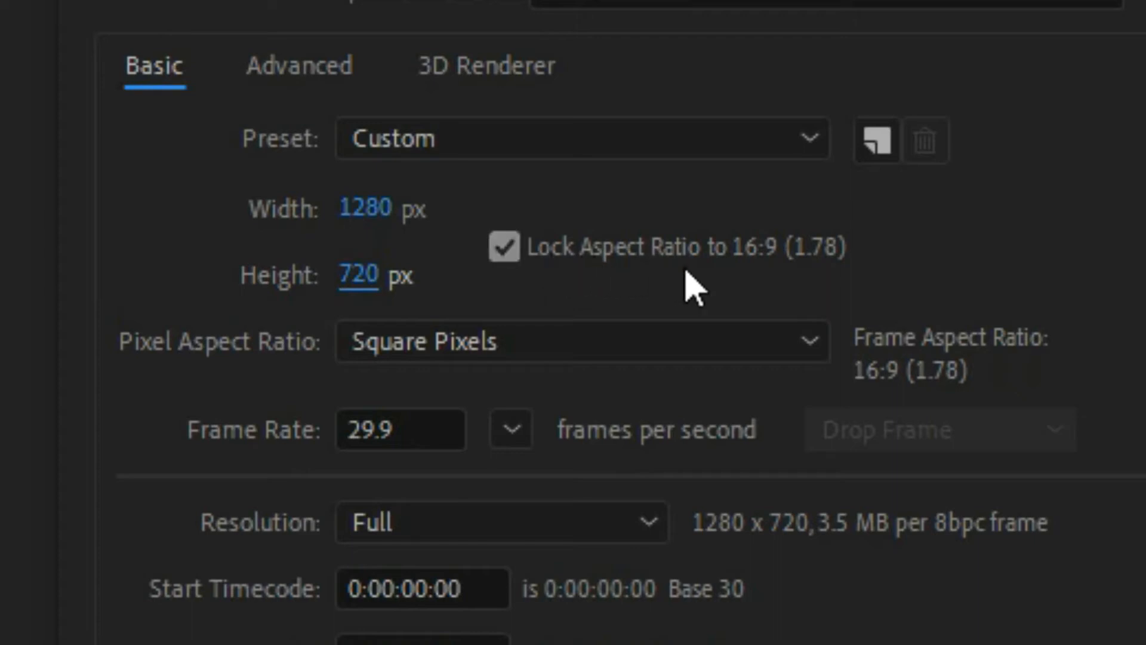
# - Unlock the aspect ratio, try composition heights of 1920 and 1080 px, and clear the height value
pyautogui.click(505, 250)
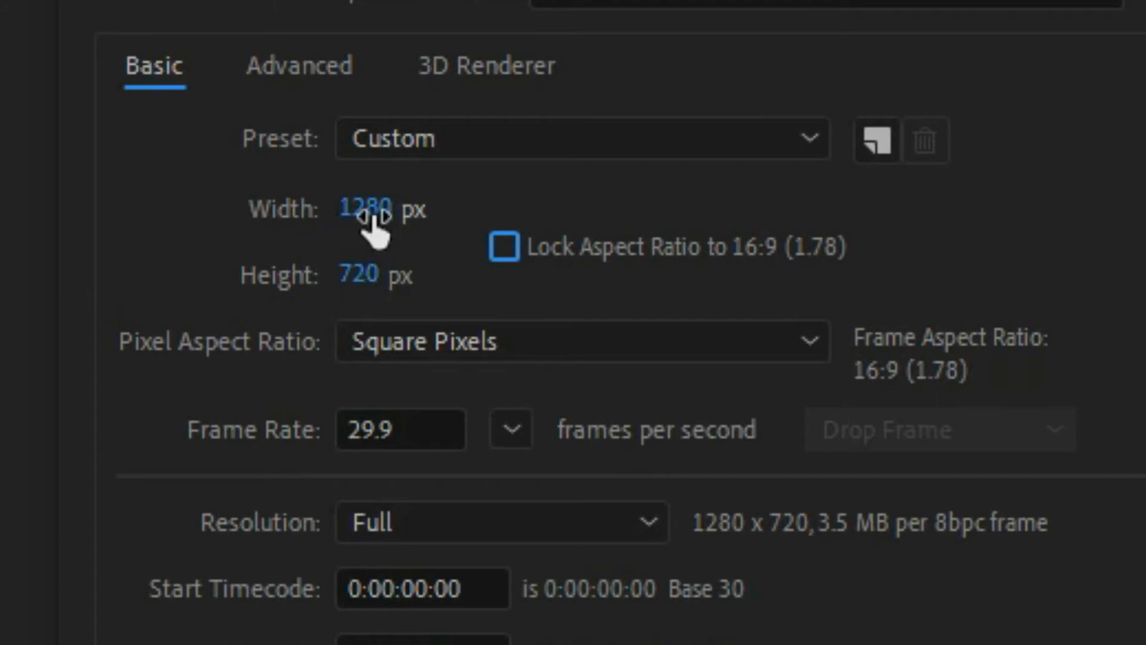
pyautogui.click(371, 275)
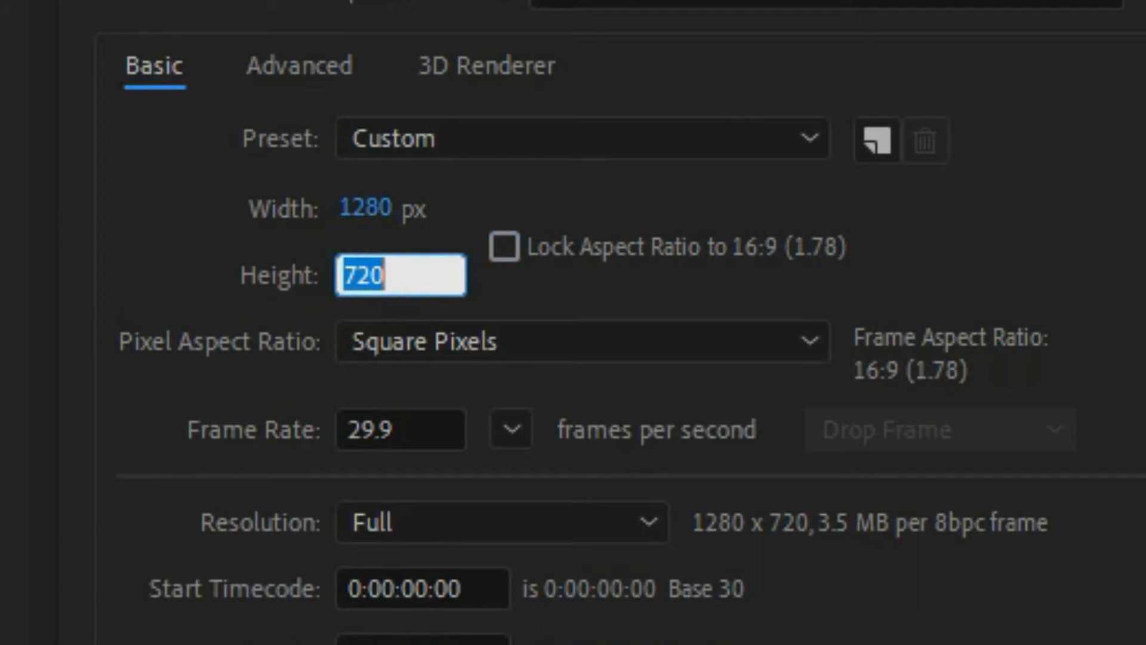
pyautogui.write('1920')
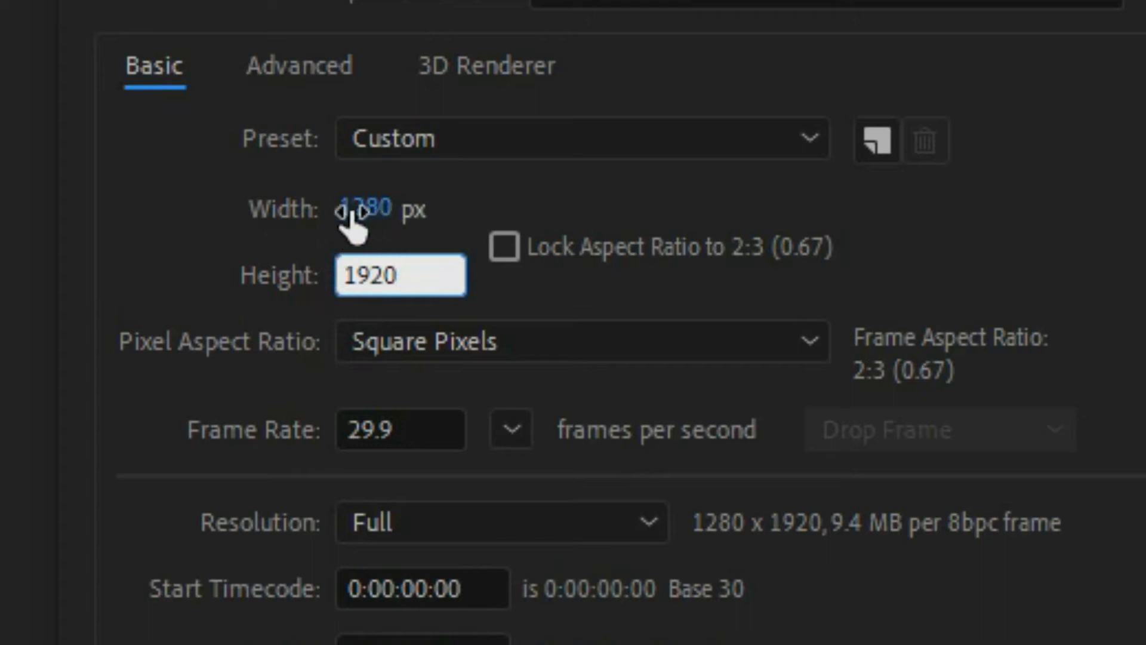
pyautogui.press('BackSpace')
pyautogui.press('BackSpace')
pyautogui.press('BackSpace')
pyautogui.press('BackSpace')
pyautogui.write('1080')
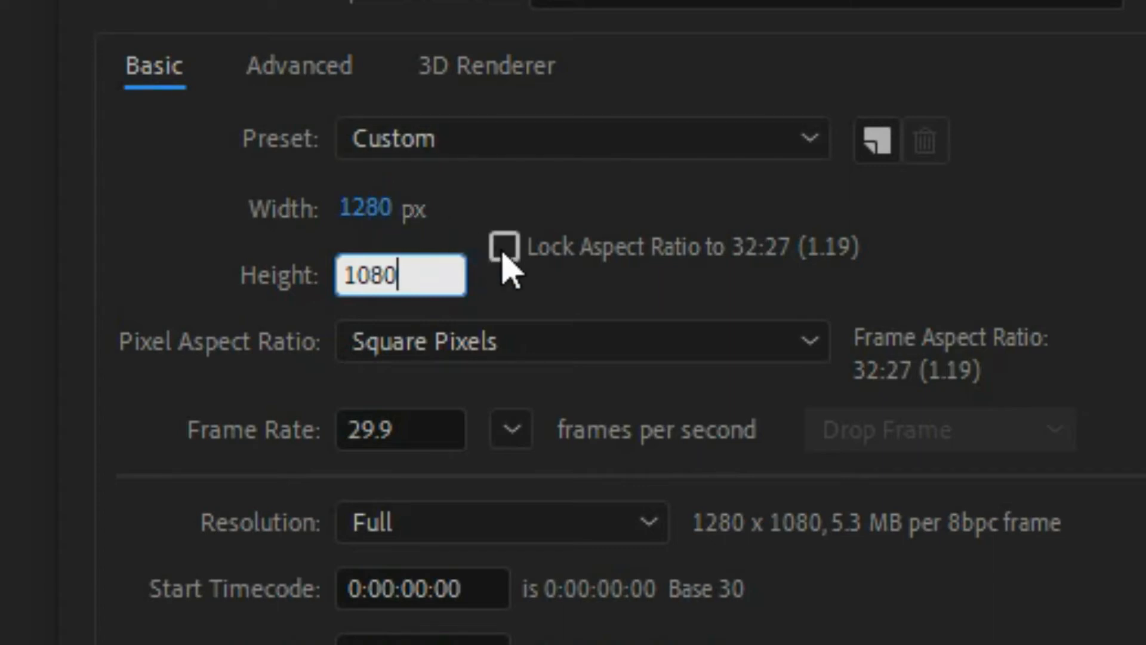
pyautogui.press('BackSpace')
pyautogui.press('BackSpace')
pyautogui.press('BackSpace')
pyautogui.press('BackSpace')
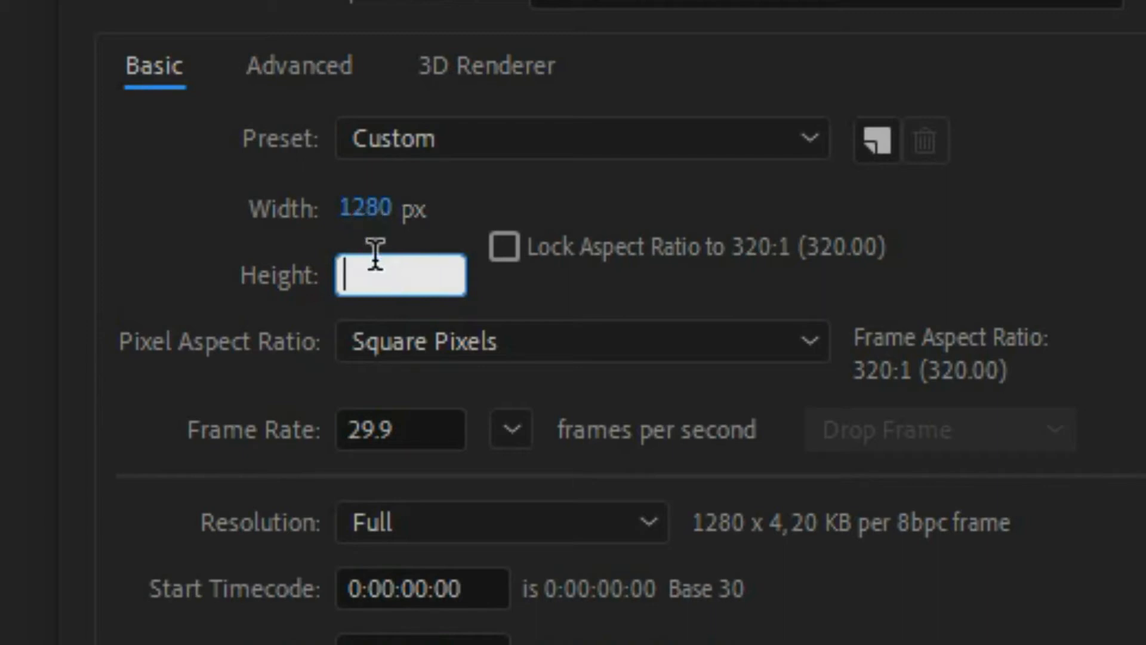
# - Enter 1 as the composition width and try scrubbing the width value lower
pyautogui.click(374, 211)
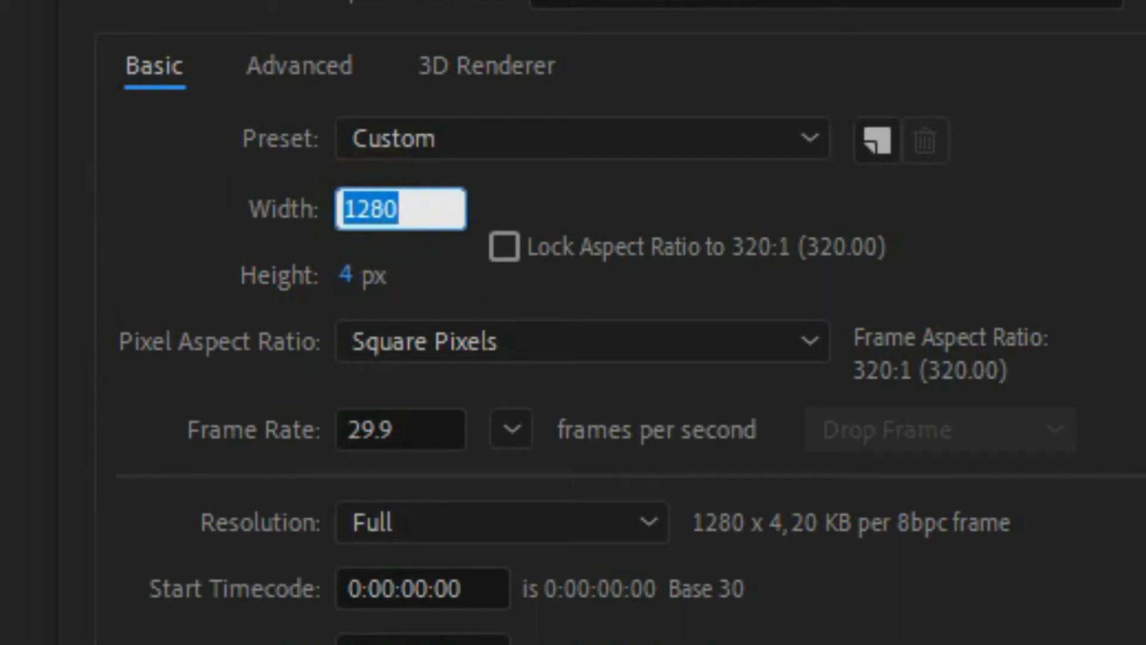
pyautogui.press('BackSpace')
pyautogui.write('1')
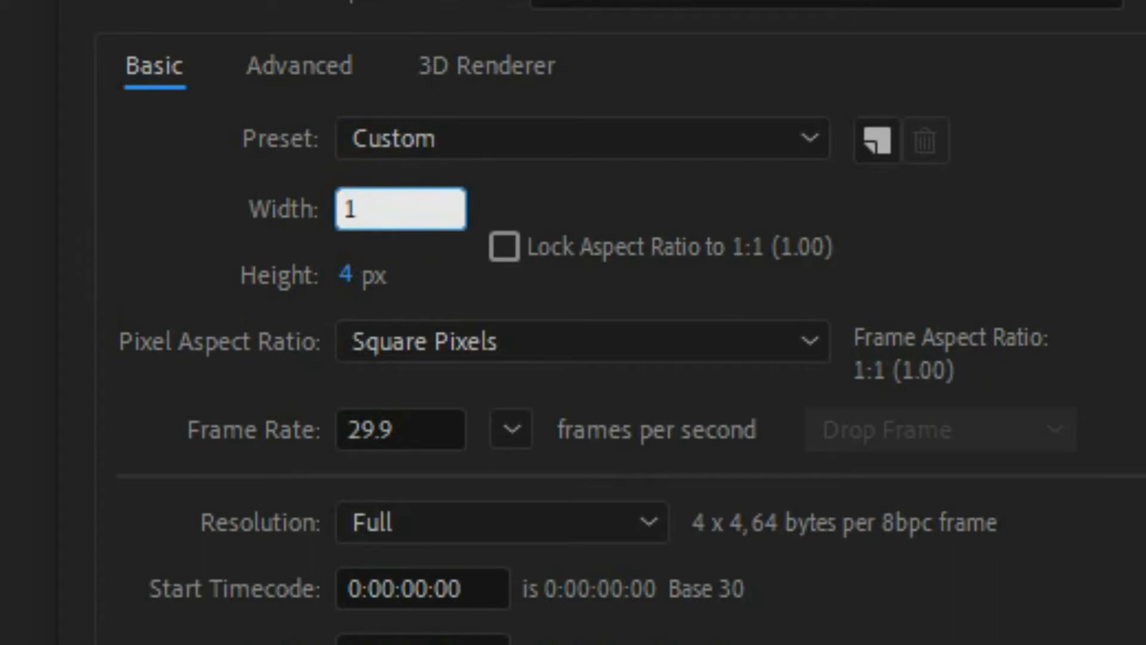
pyautogui.click(565, 202)
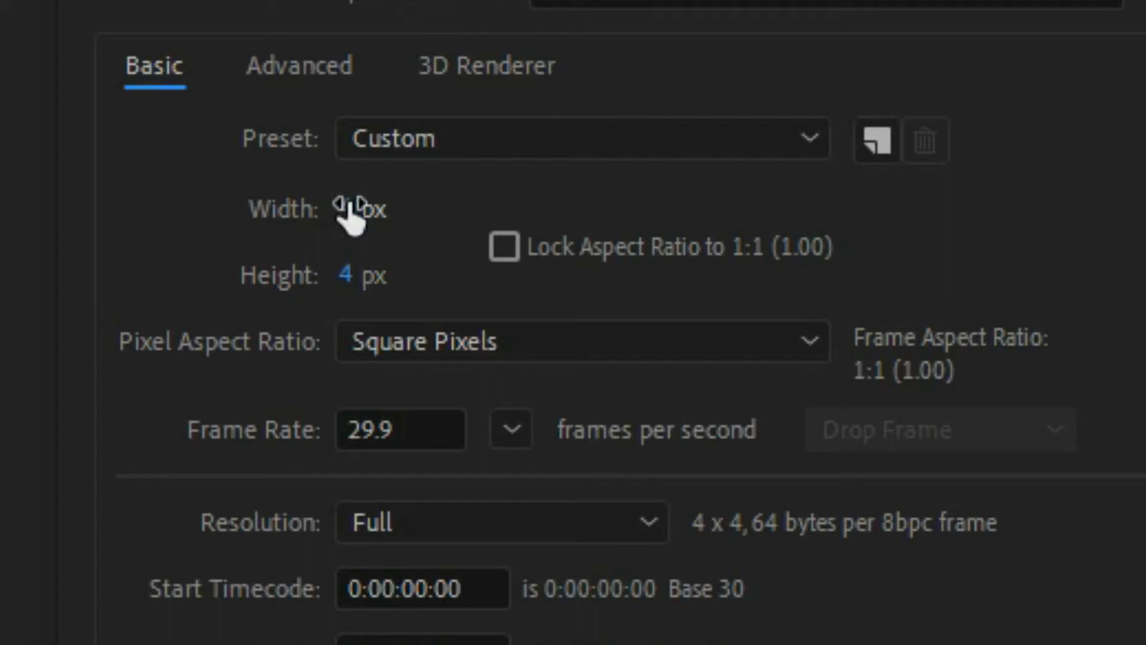
pyautogui.moveTo(348, 202); pyautogui.dragTo(284, 188)
pyautogui.moveTo(348, 204); pyautogui.dragTo(231, 203)
pyautogui.moveTo(345, 209); pyautogui.dragTo(302, 210)
# - Lock the aspect ratio and scrub the composition height up to about 33 px
pyautogui.click(502, 250)
pyautogui.moveTo(351, 280); pyautogui.dragTo(420, 284)
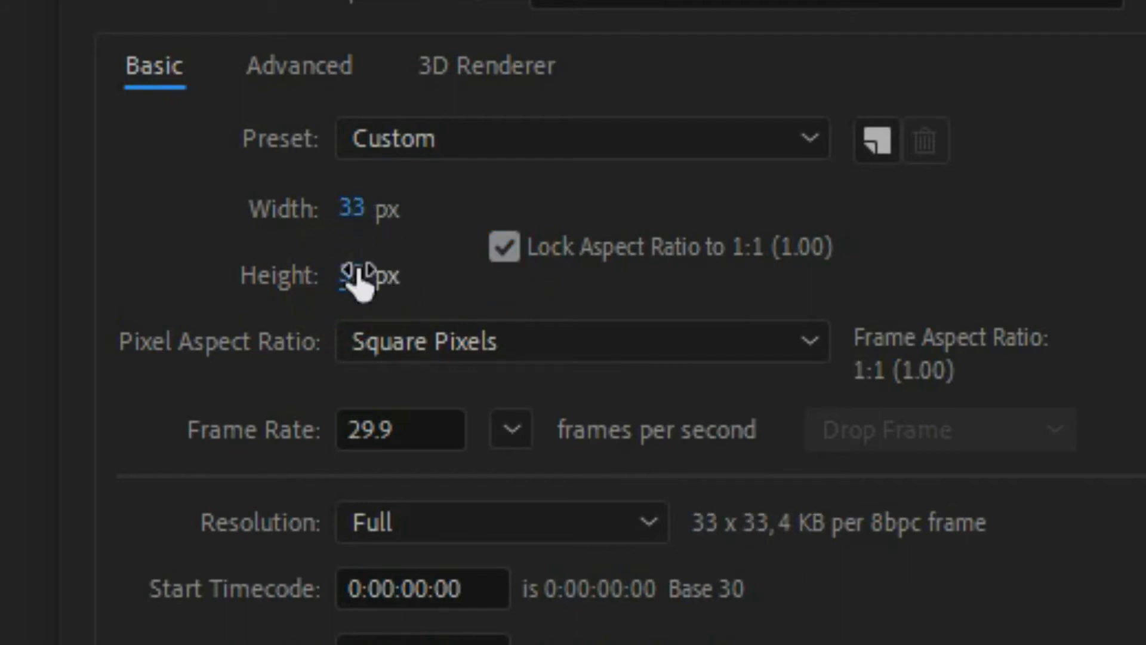
pyautogui.click(491, 263)
# - Scrub the width to about 73 px with the aspect ratio unlocked, and to about 130 px with it locked
pyautogui.click(498, 253)
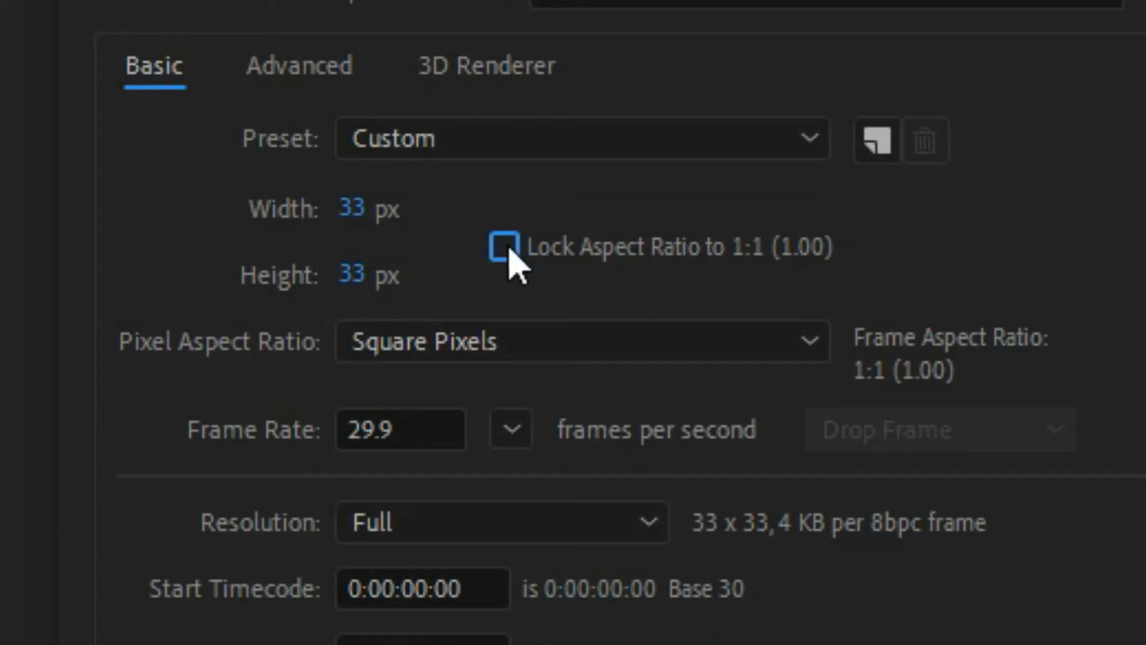
pyautogui.moveTo(356, 210); pyautogui.dragTo(417, 187)
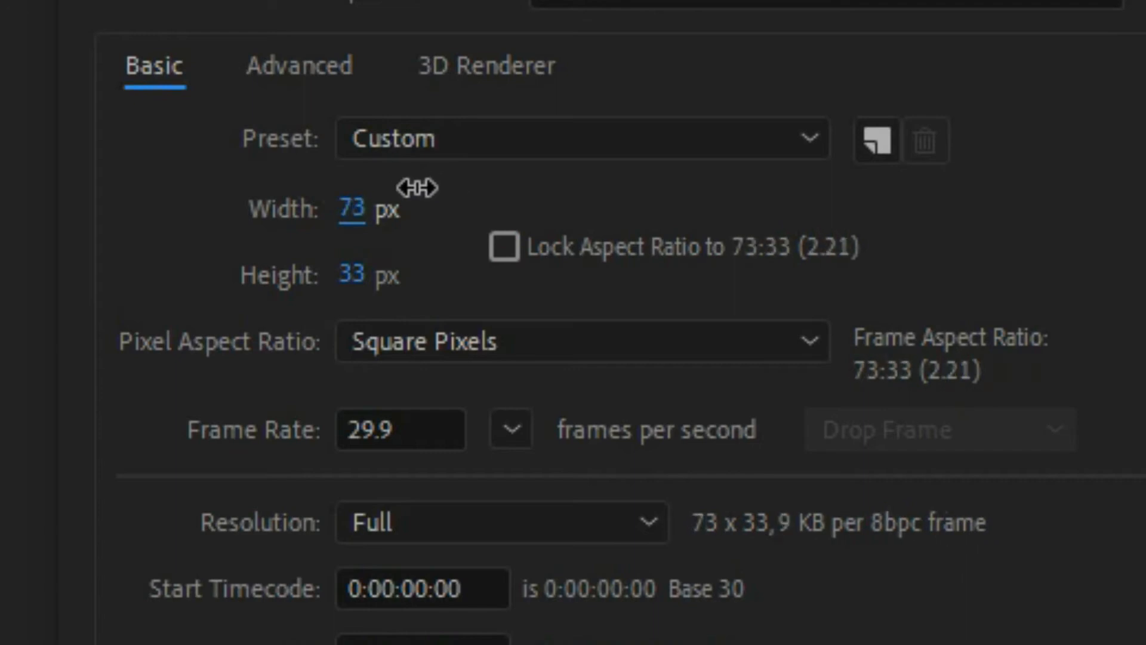
pyautogui.click(503, 246)
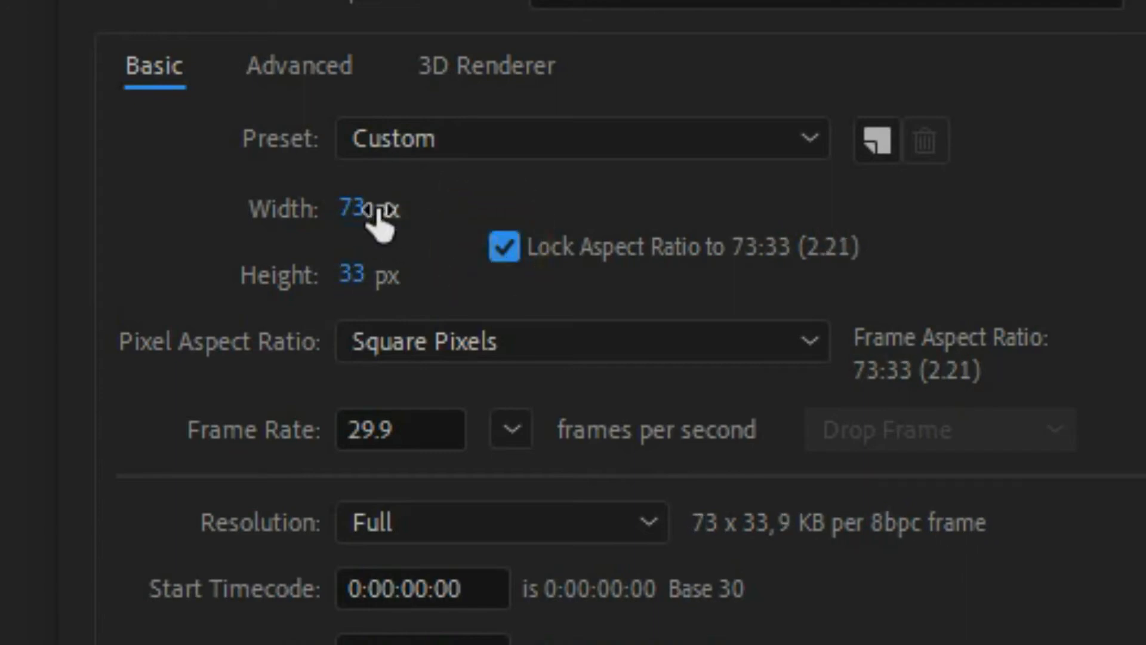
pyautogui.moveTo(351, 209); pyautogui.dragTo(472, 192)
# - Unlock the aspect ratio and set the composition size to 1280 px wide by 720 px high
pyautogui.click(507, 244)
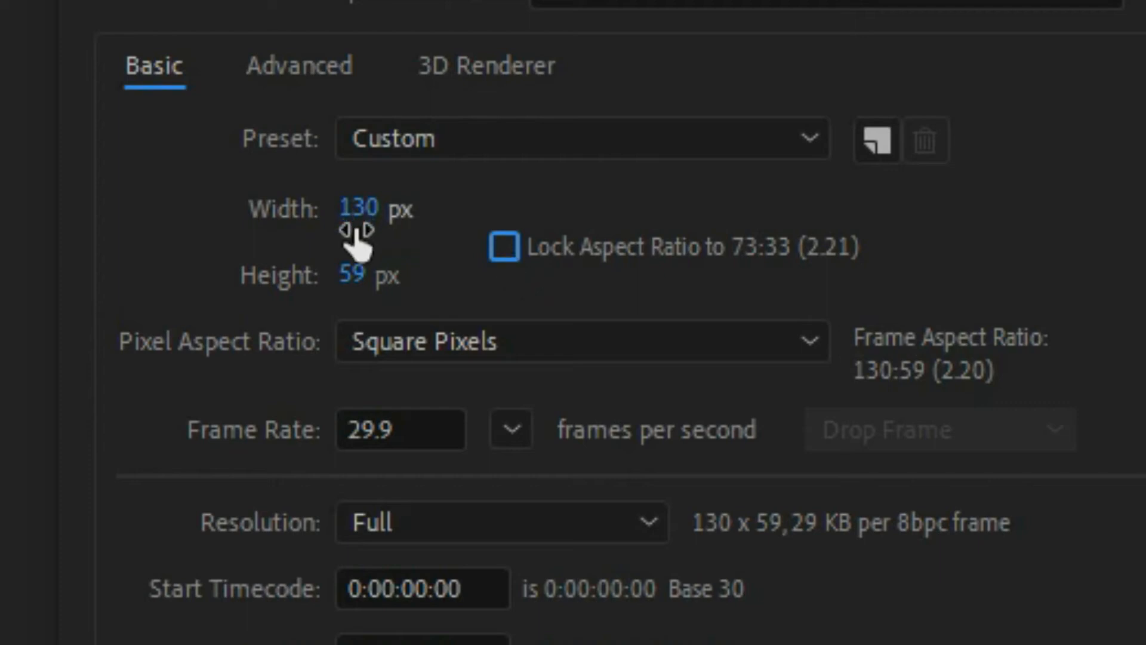
pyautogui.click(348, 276)
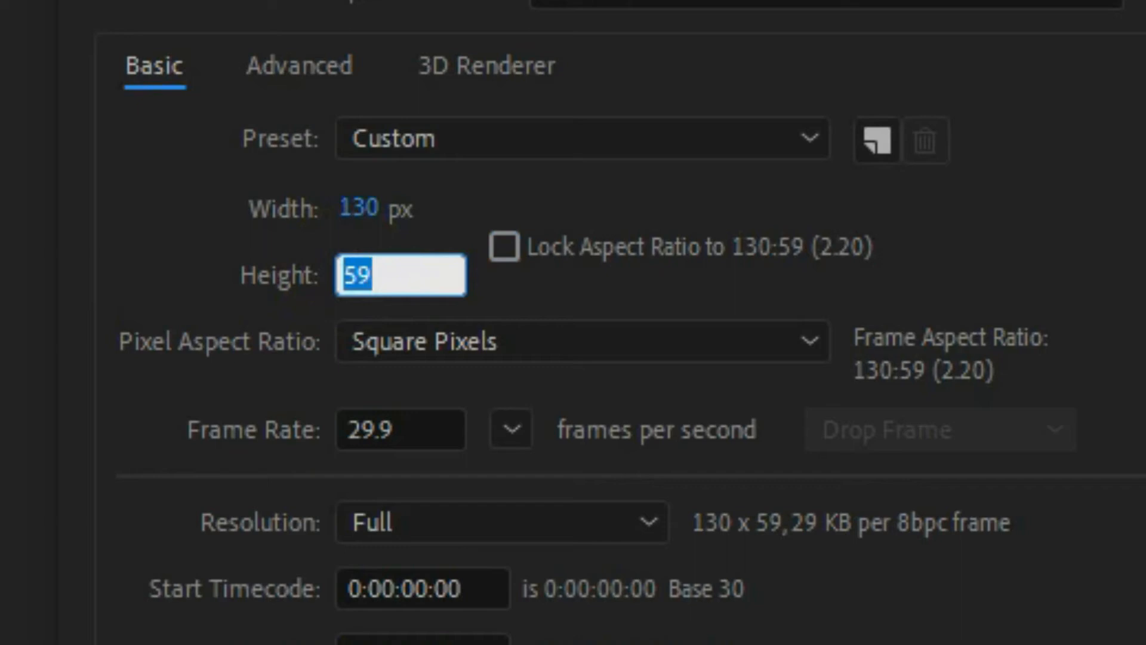
pyautogui.write('7')
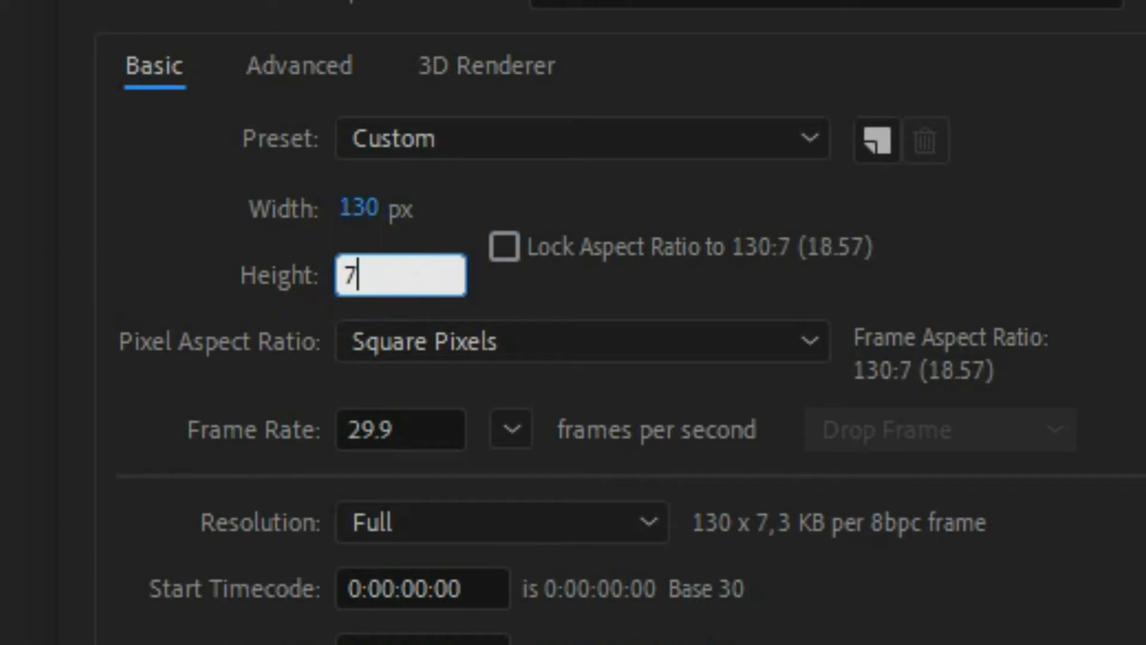
pyautogui.write('20')
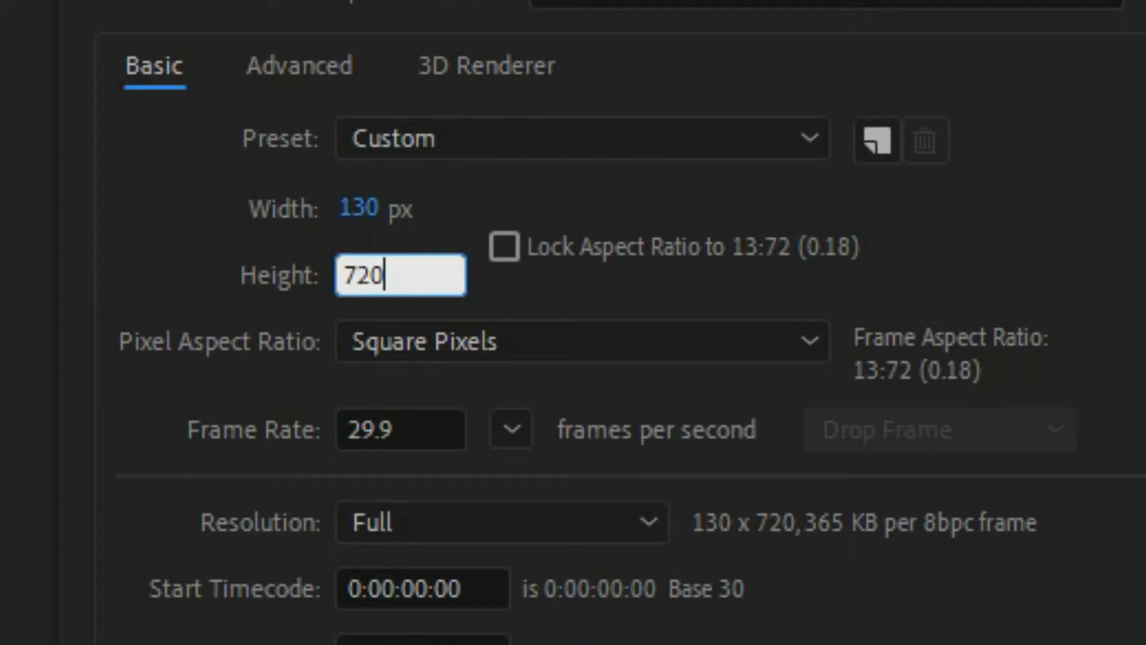
pyautogui.doubleClick(429, 263)
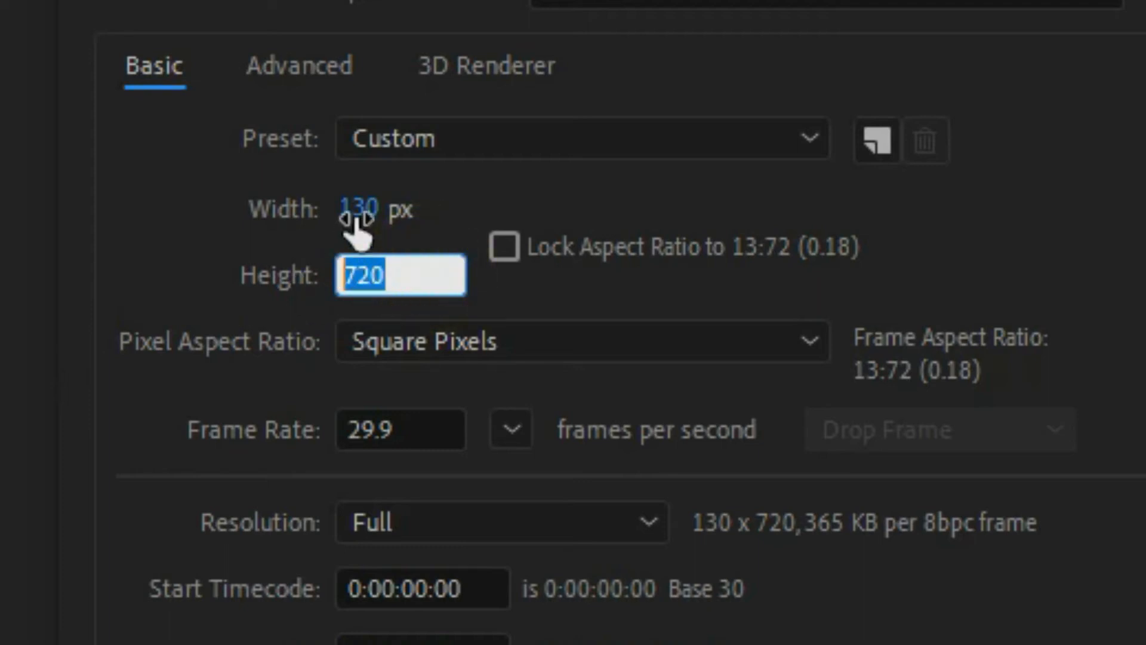
pyautogui.doubleClick(393, 263)
pyautogui.click(364, 204)
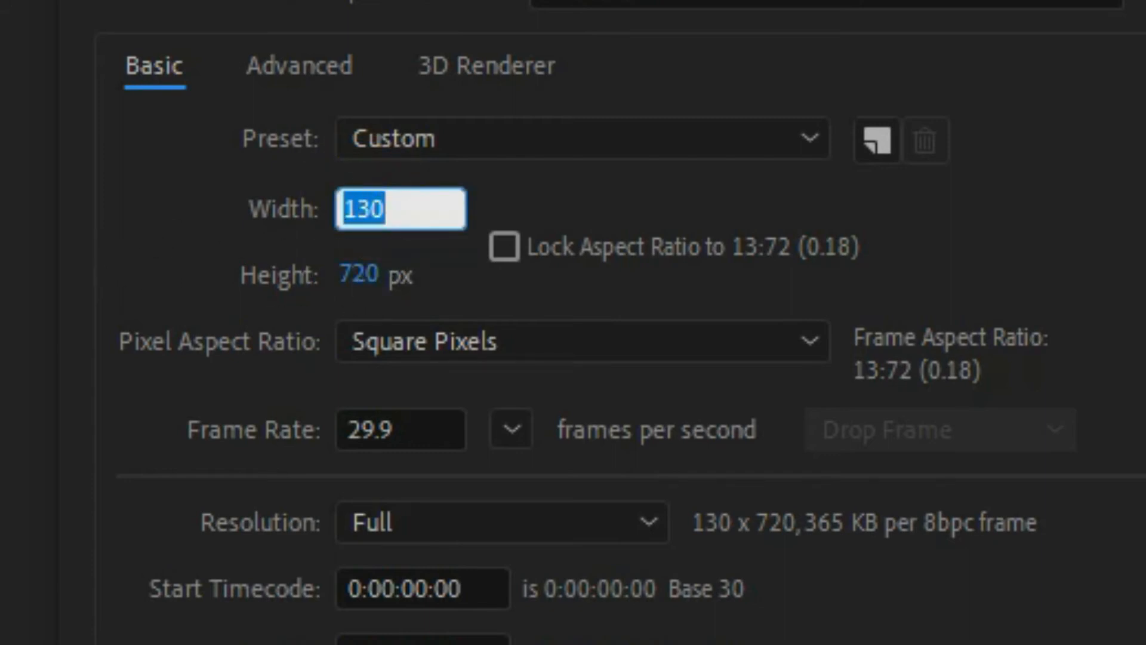
pyautogui.write('1280')
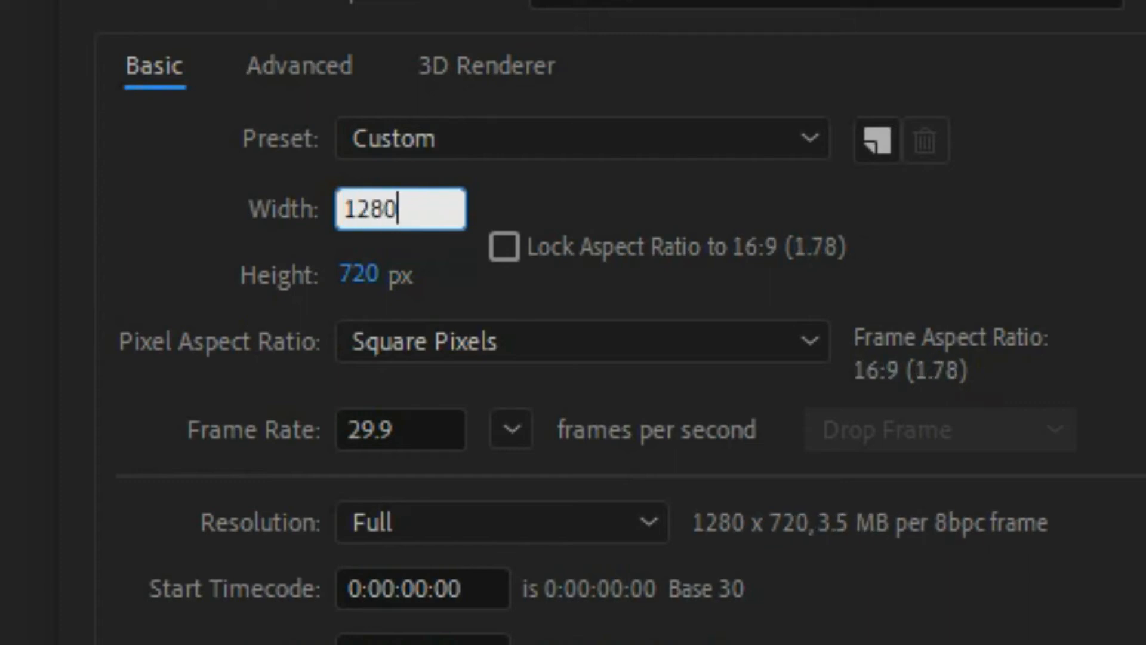
# - Lock the aspect ratio to 16:9 with a composition height of 1080 px, and keep Square Pixels as the pixel aspect ratio
pyautogui.click(574, 191)
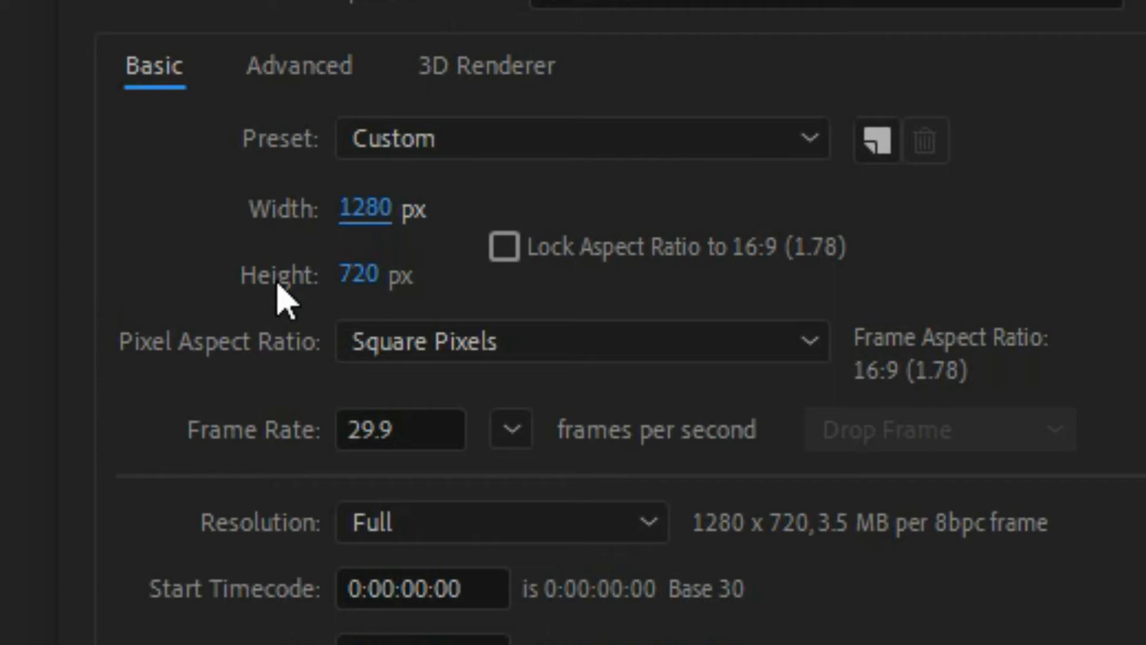
pyautogui.click(503, 250)
pyautogui.click(351, 273)
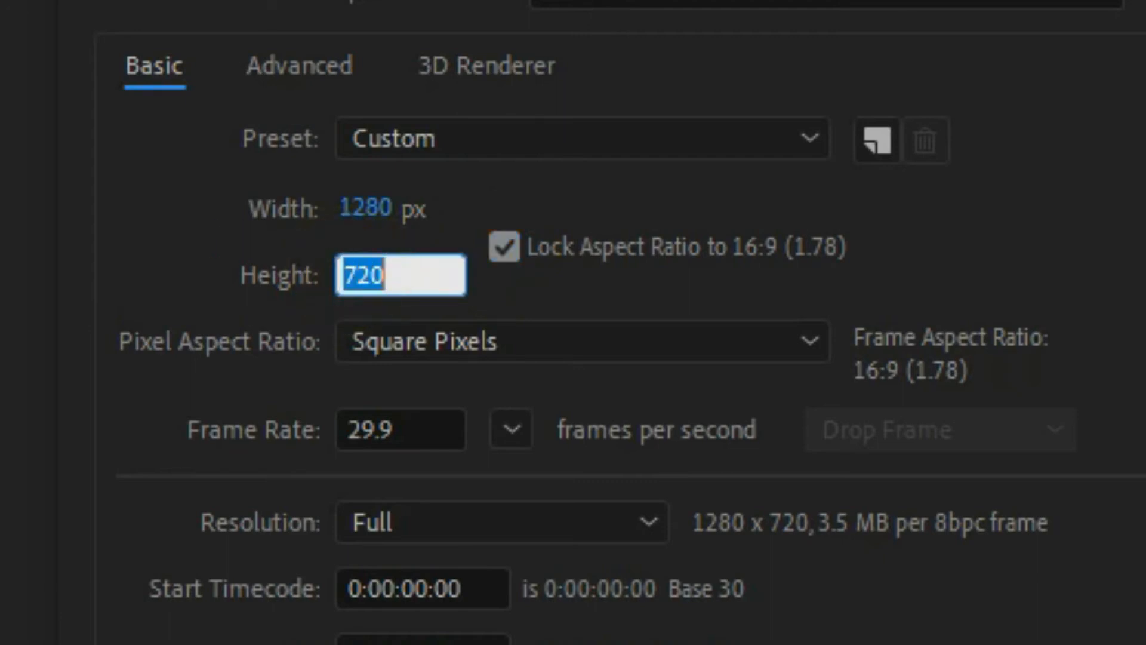
pyautogui.write('1080')
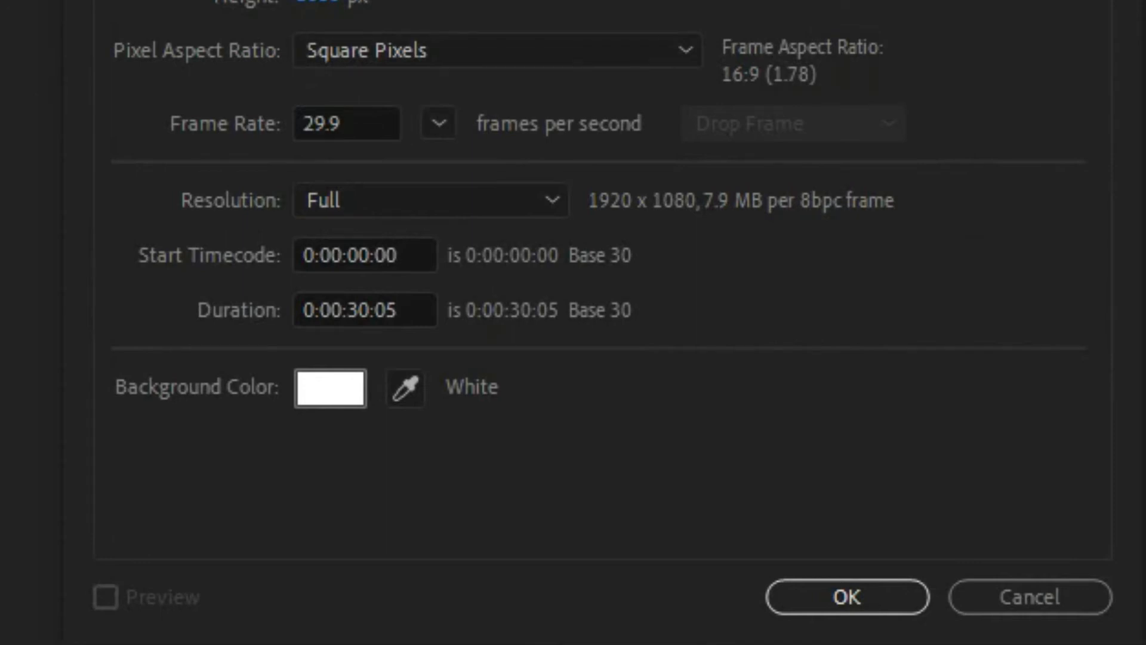
pyautogui.click(391, 57)
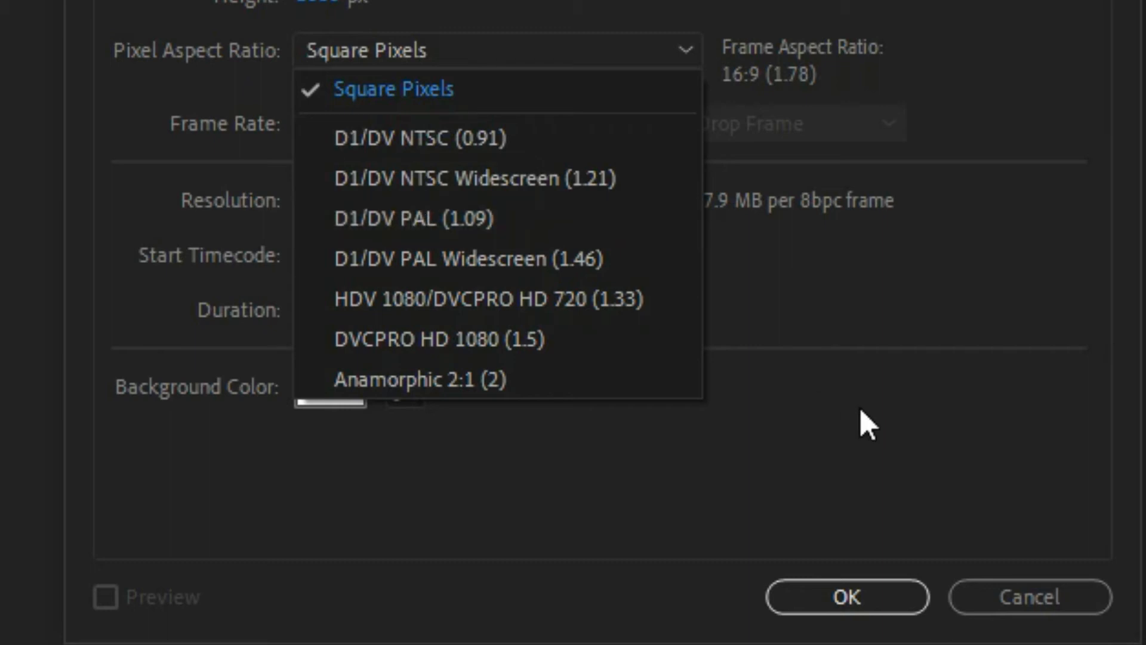
pyautogui.click(385, 104)
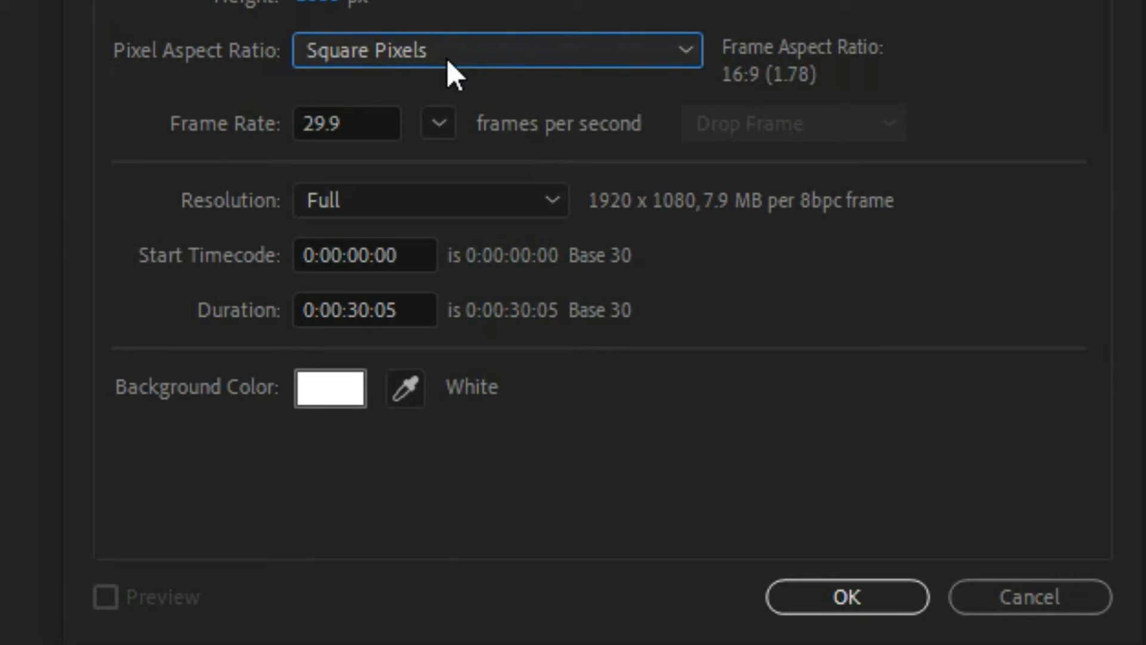
pyautogui.click(375, 125)
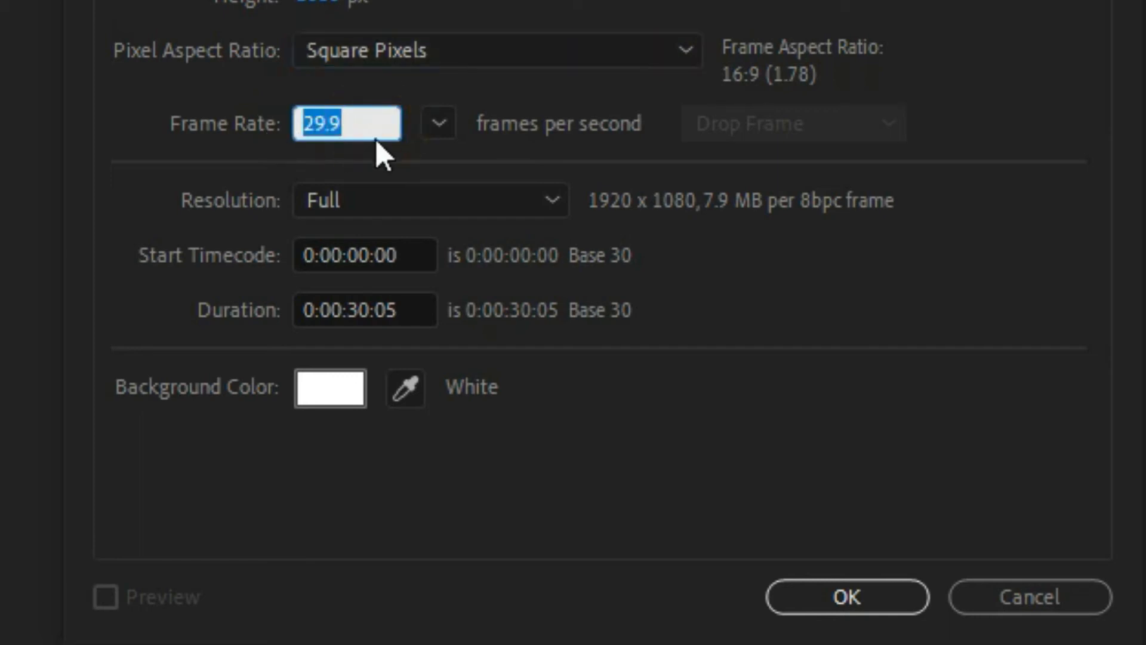
pyautogui.click(375, 142)
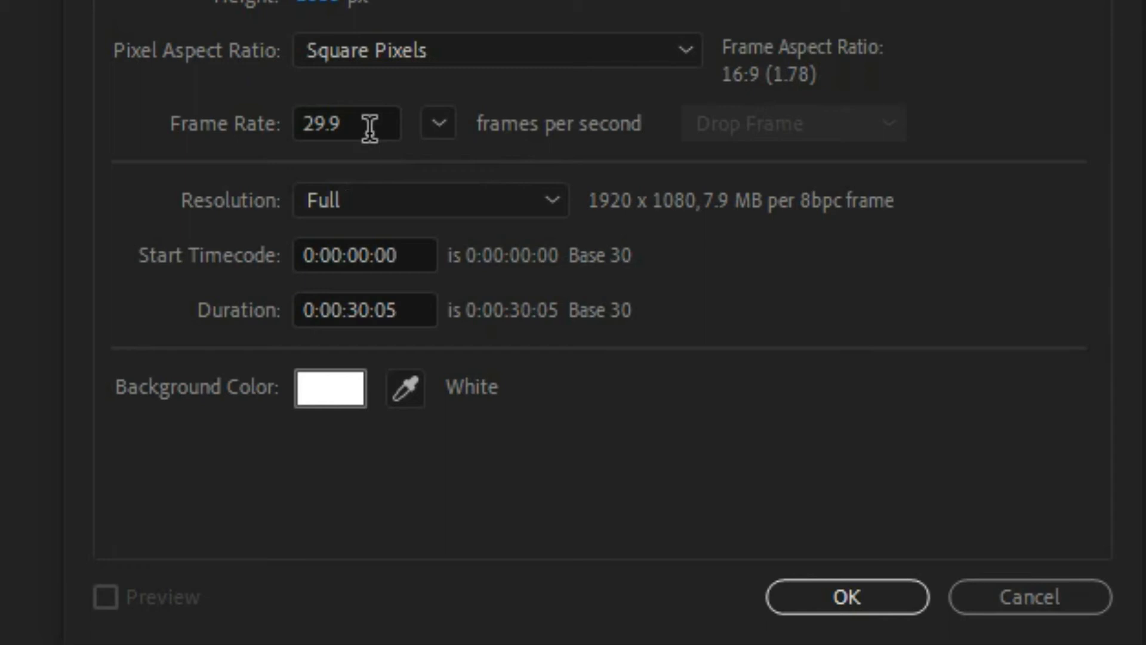
pyautogui.click(370, 125)
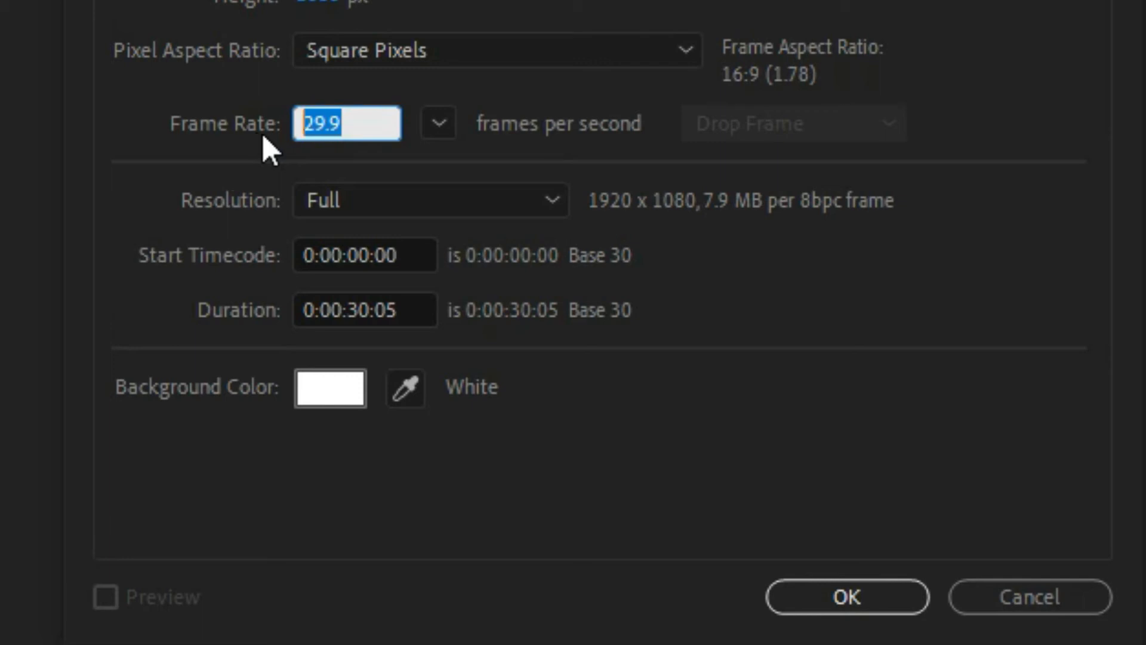
pyautogui.moveTo(360, 123); pyautogui.dragTo(244, 113)
pyautogui.click(373, 120)
pyautogui.moveTo(373, 120); pyautogui.dragTo(227, 123)
pyautogui.moveTo(361, 113); pyautogui.dragTo(253, 98)
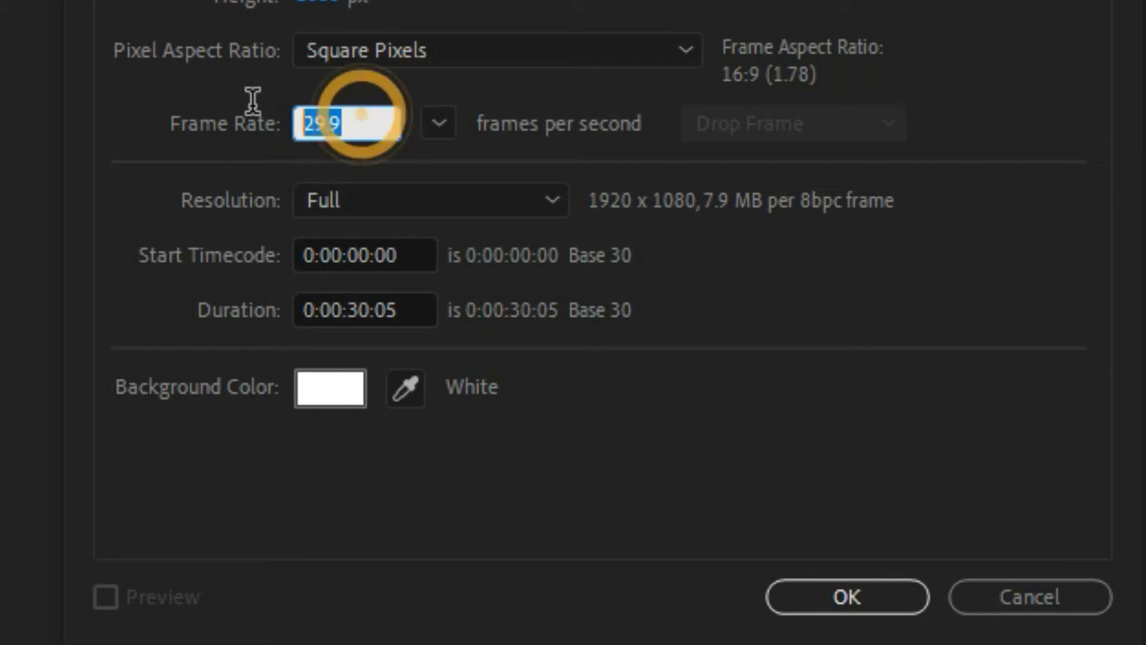
pyautogui.click(140, 100)
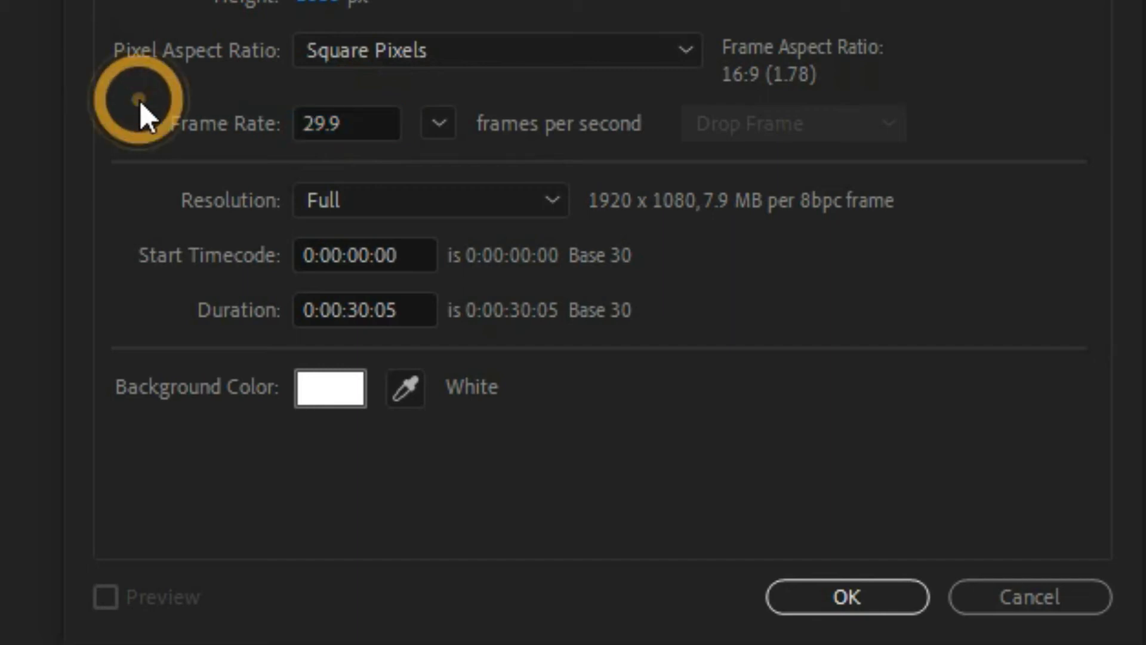
# - Keep the composition resolution at Full and set the duration to 0:00:30:00
pyautogui.click(352, 221)
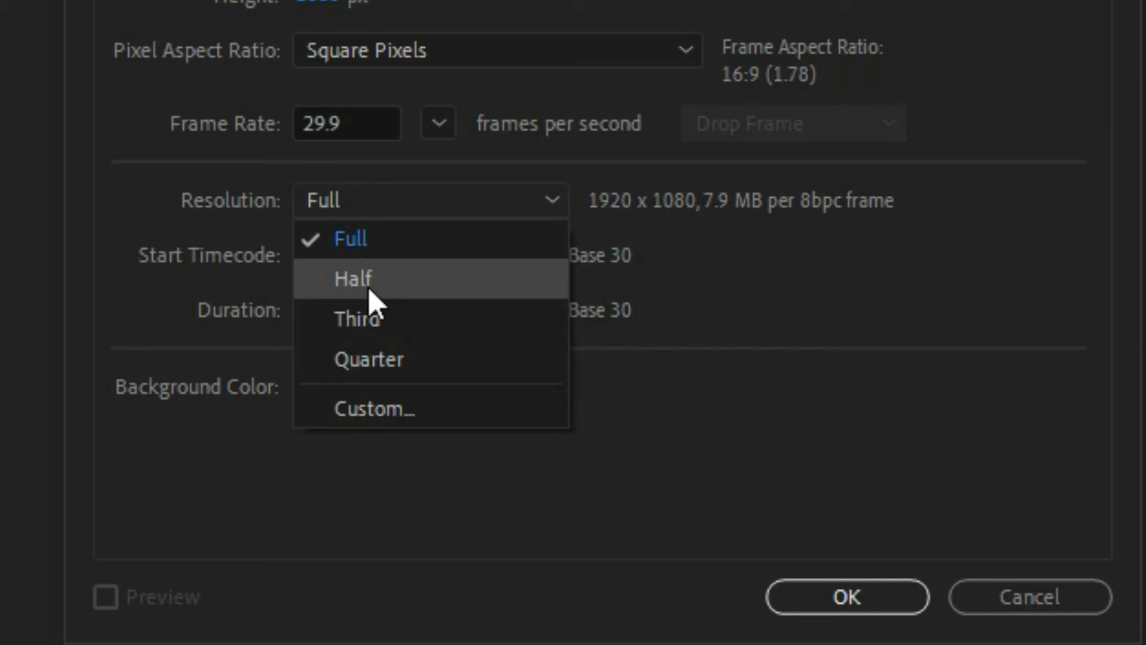
pyautogui.click(359, 245)
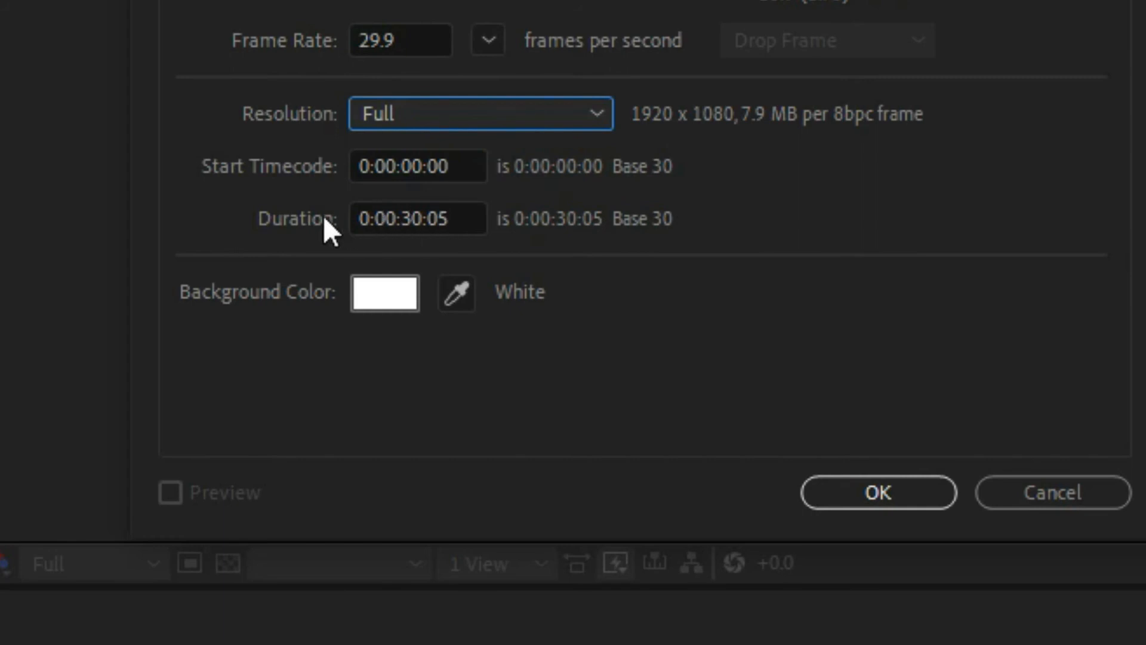
pyautogui.click(449, 206)
pyautogui.click(460, 217)
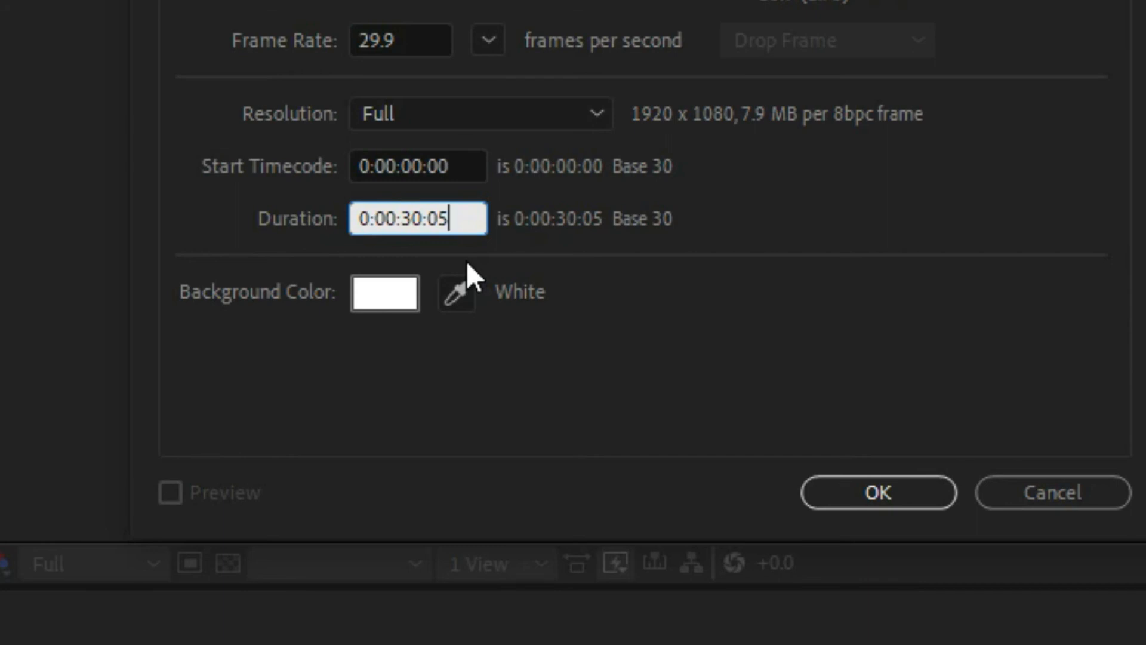
pyautogui.press('BackSpace')
pyautogui.press('BackSpace')
pyautogui.write('12')
pyautogui.press('BackSpace')
pyautogui.press('BackSpace')
pyautogui.write('00')
pyautogui.moveTo(451, 218); pyautogui.dragTo(440, 219)
pyautogui.click(418, 216)
pyautogui.doubleClick(417, 219)
pyautogui.click(430, 220)
pyautogui.click(399, 218)
pyautogui.click(389, 218)
# - Set the composition's background color to pure red, FF0000, and create the composition
pyautogui.click(374, 296)
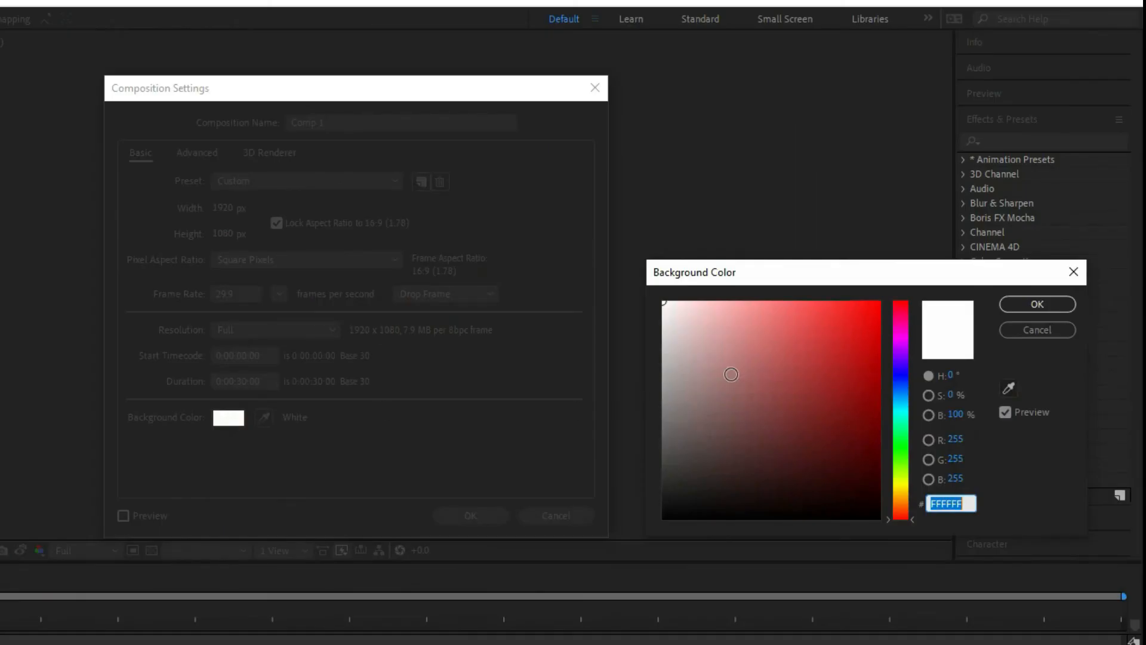
pyautogui.click(757, 355)
pyautogui.click(875, 302)
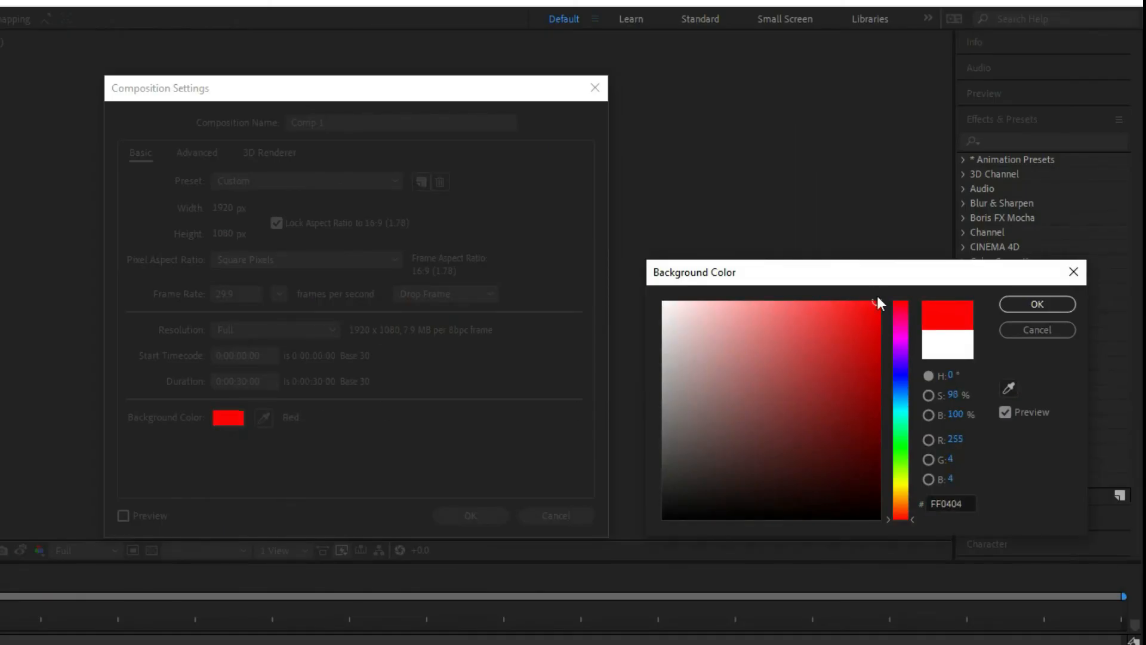
pyautogui.moveTo(872, 307); pyautogui.dragTo(911, 289)
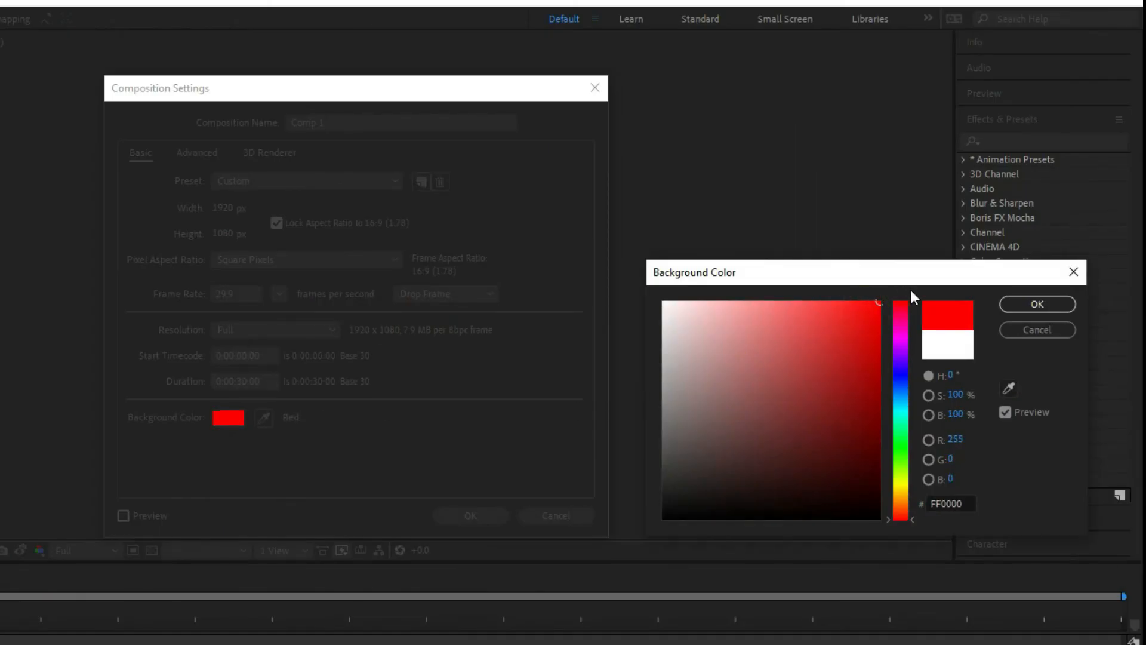
pyautogui.click(1015, 303)
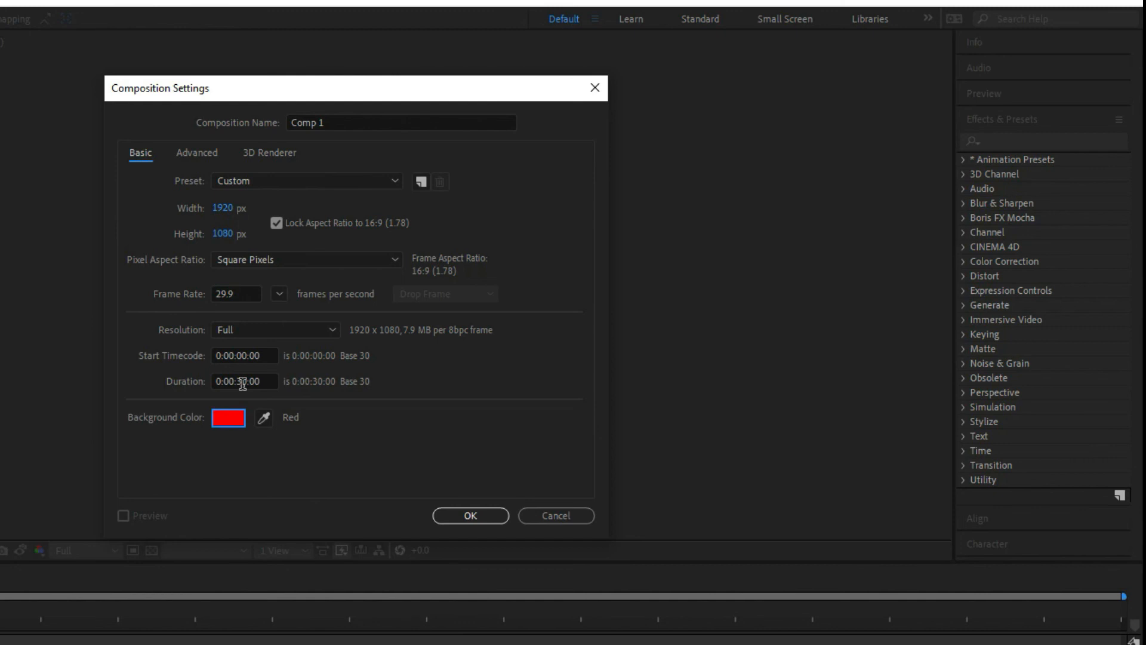
pyautogui.click(456, 516)
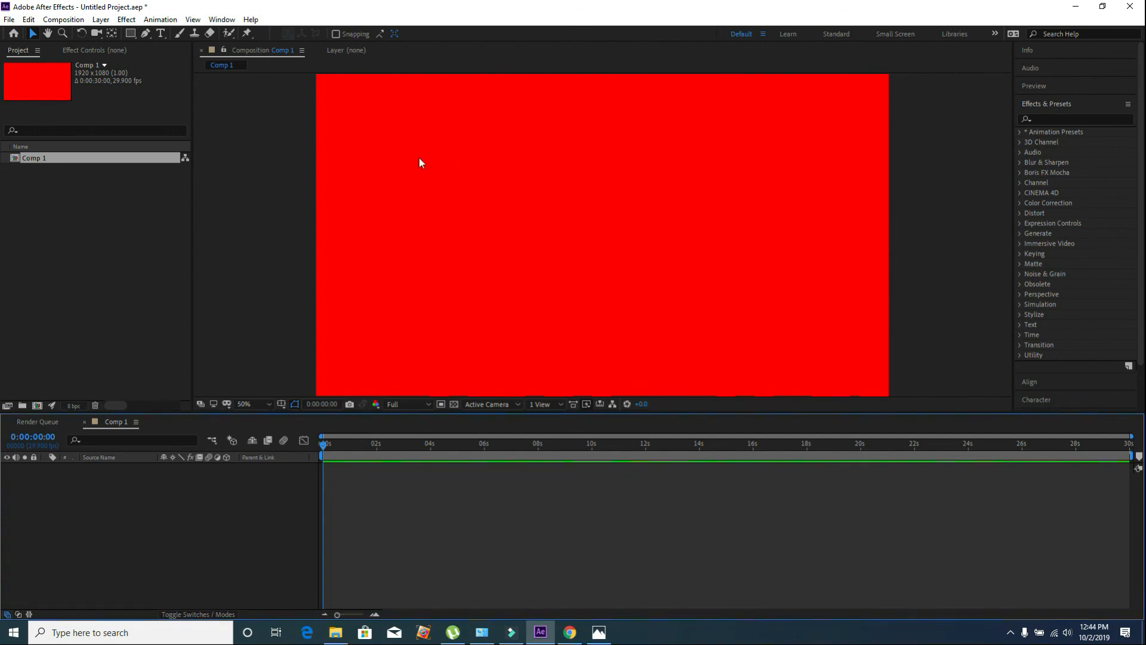
pyautogui.click(54, 22)
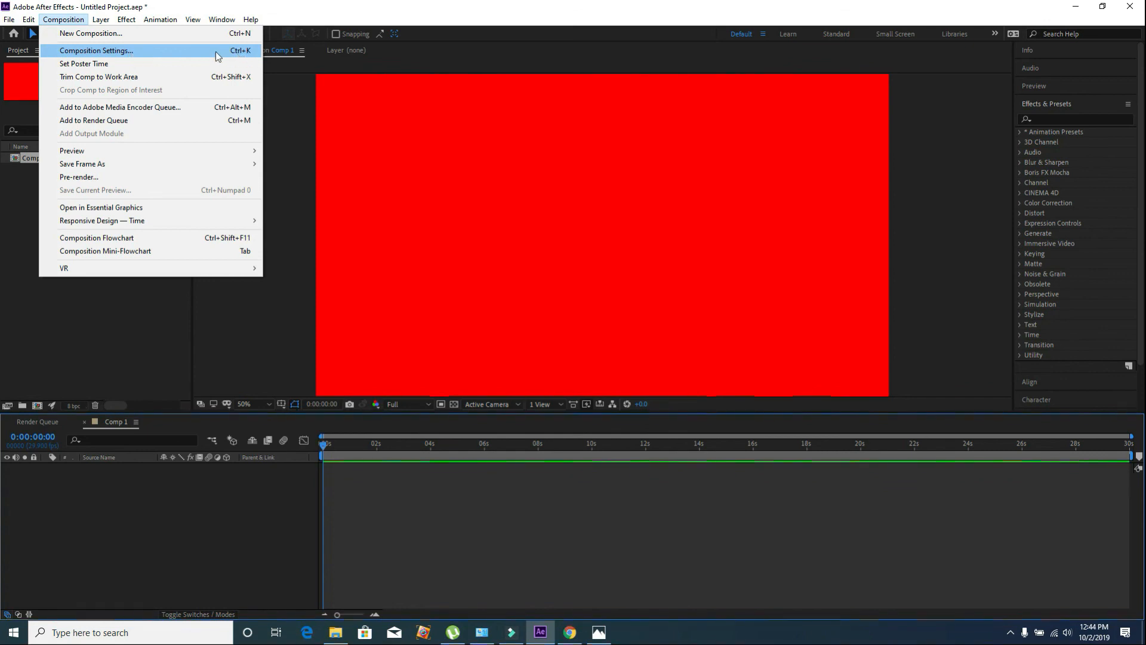
pyautogui.click(384, 478)
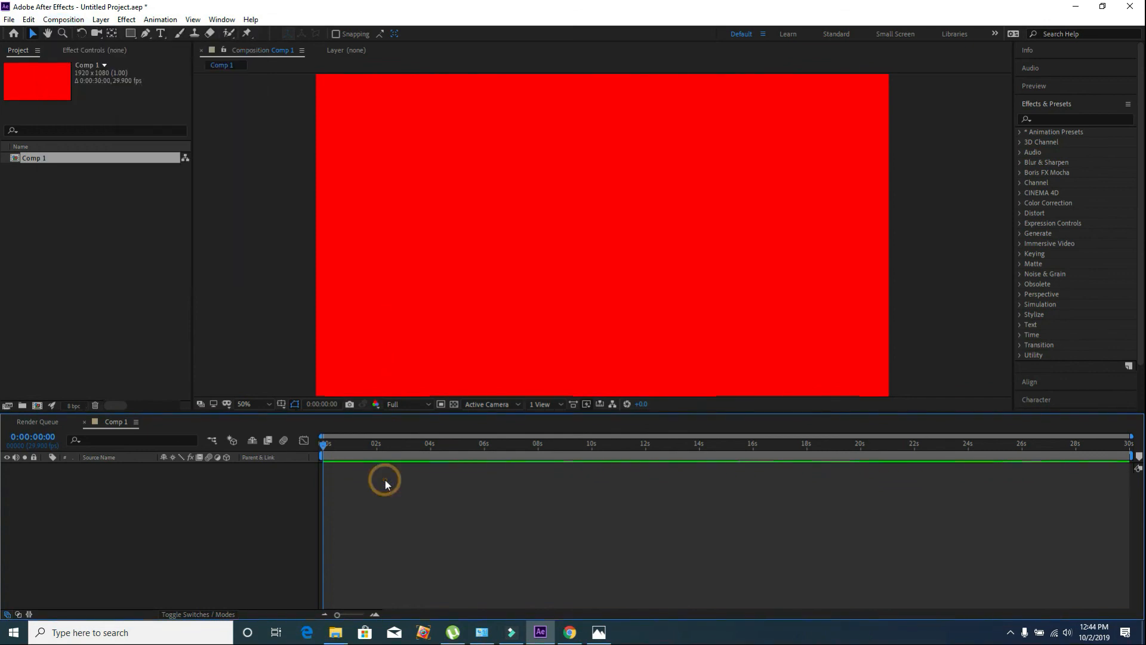
pyautogui.hotkey('ctrl', 'k')
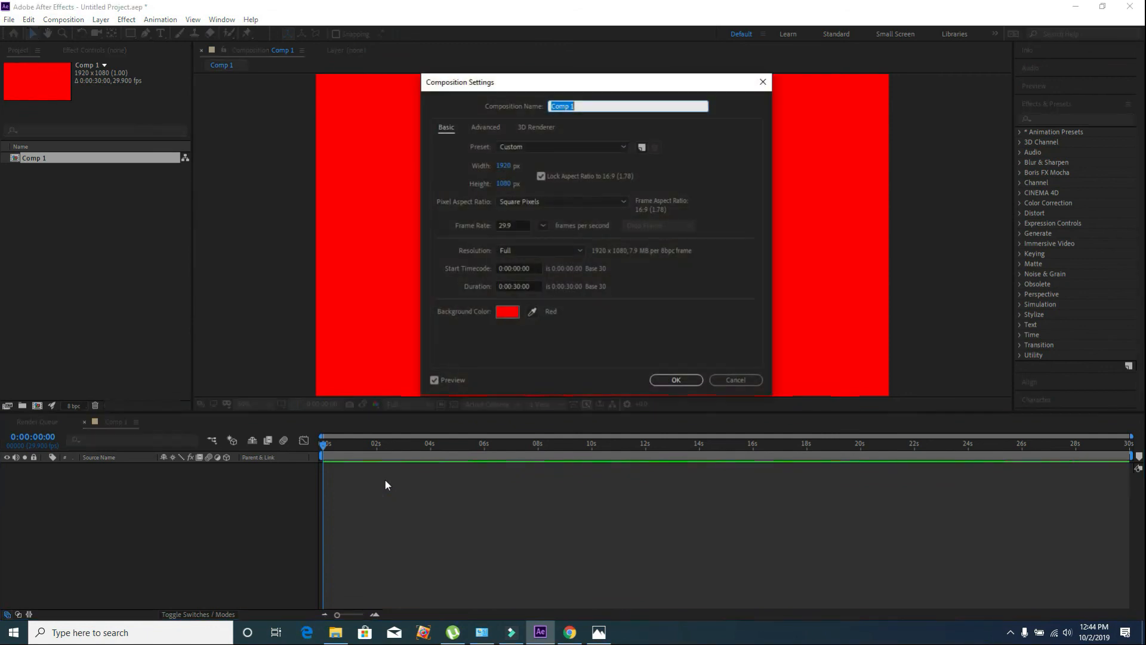
pyautogui.click(762, 81)
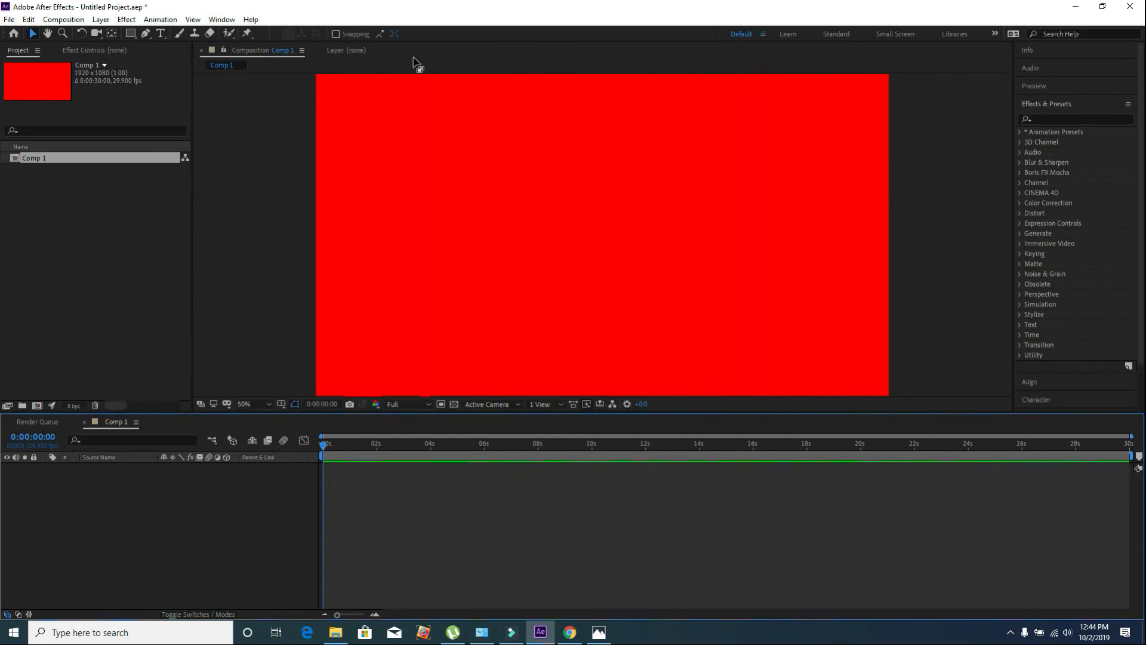
# - Reopen the settings of Comp 1, pick white FFFFFF as the background color and turn off the color preview
pyautogui.click(101, 19)
pyautogui.click(63, 19)
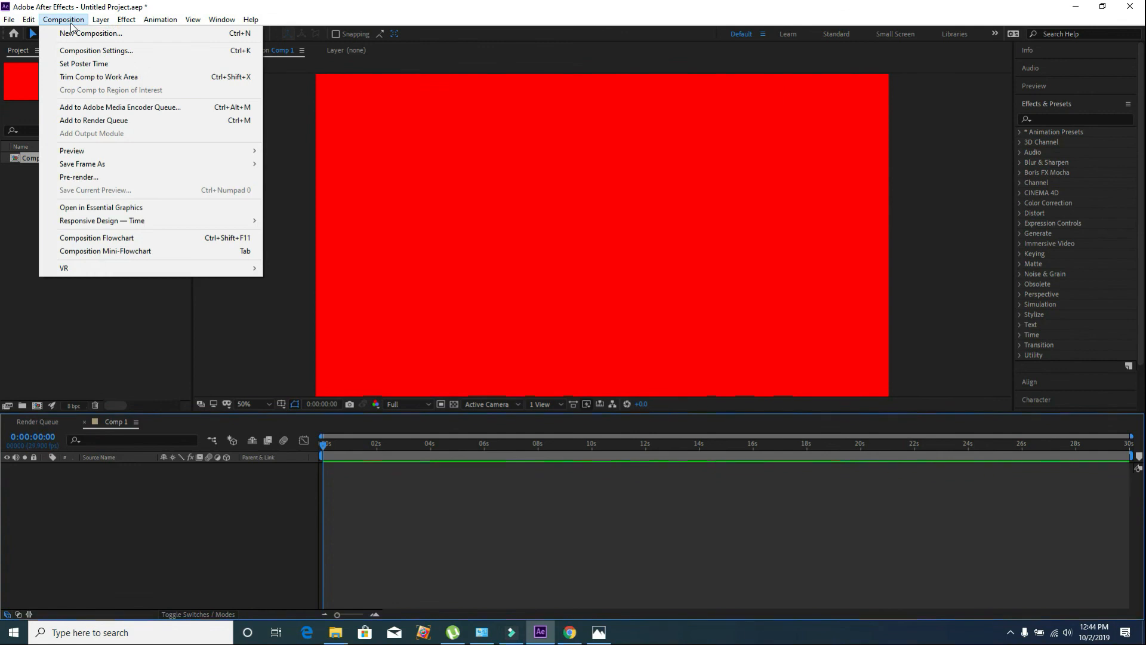
pyautogui.click(76, 51)
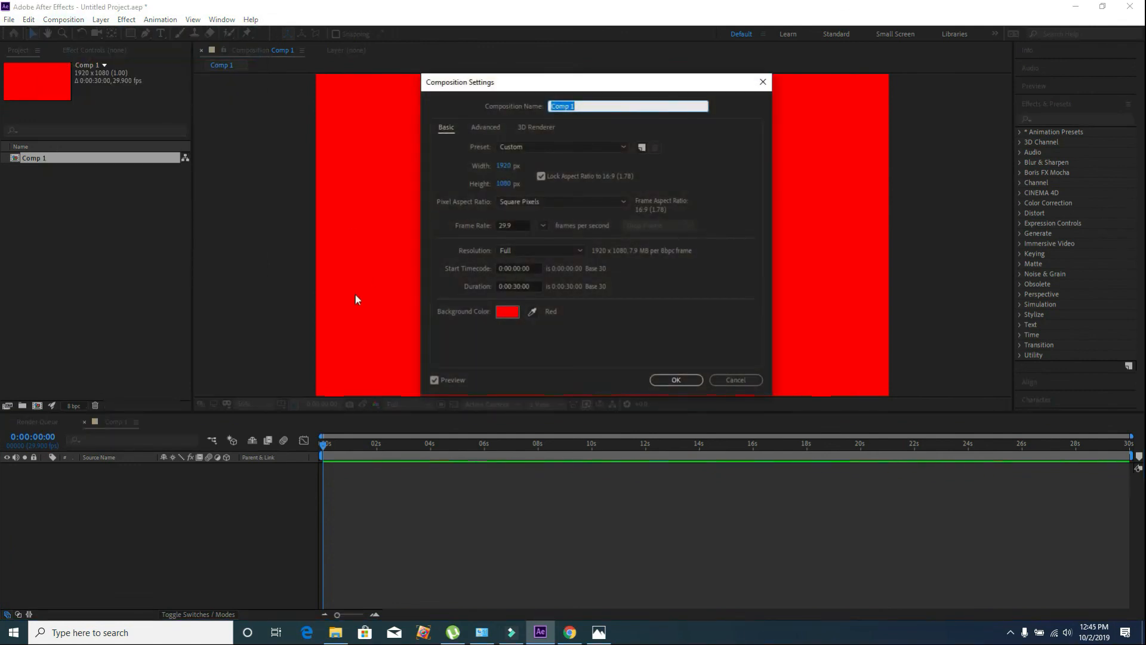
pyautogui.click(507, 312)
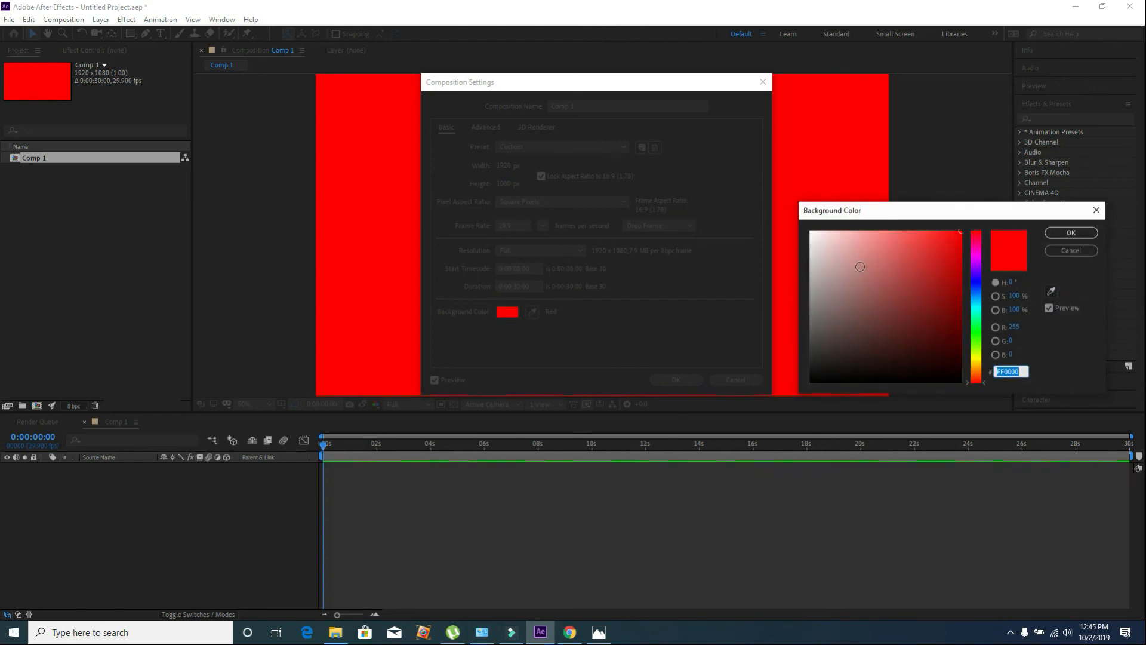
pyautogui.write('FFFFFF')
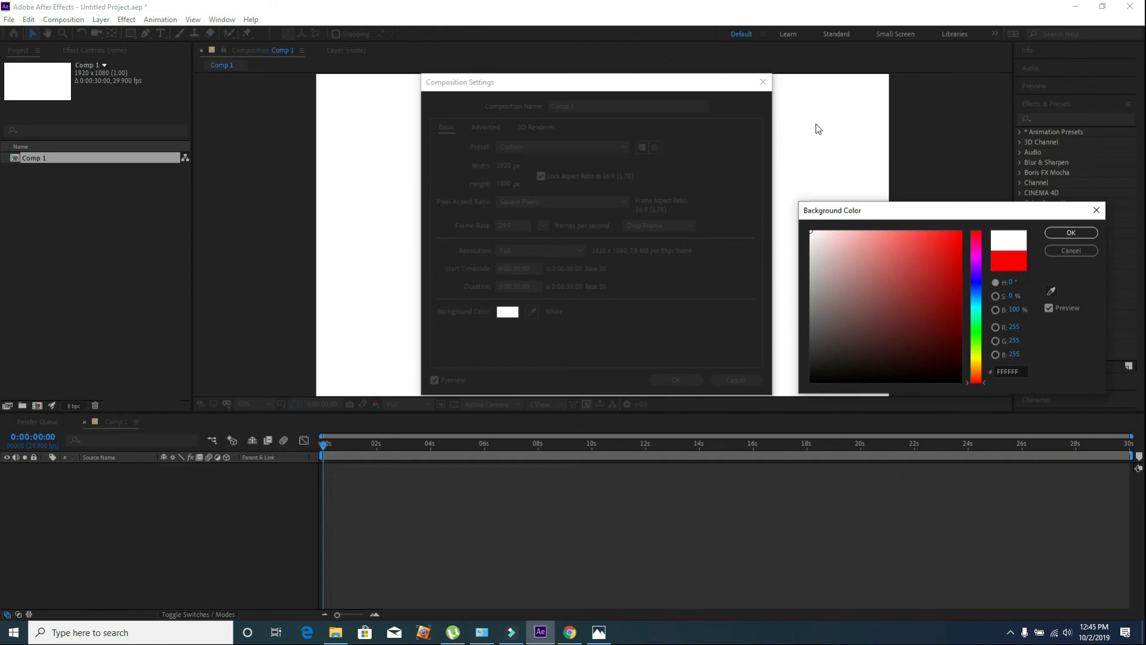
pyautogui.click(1048, 308)
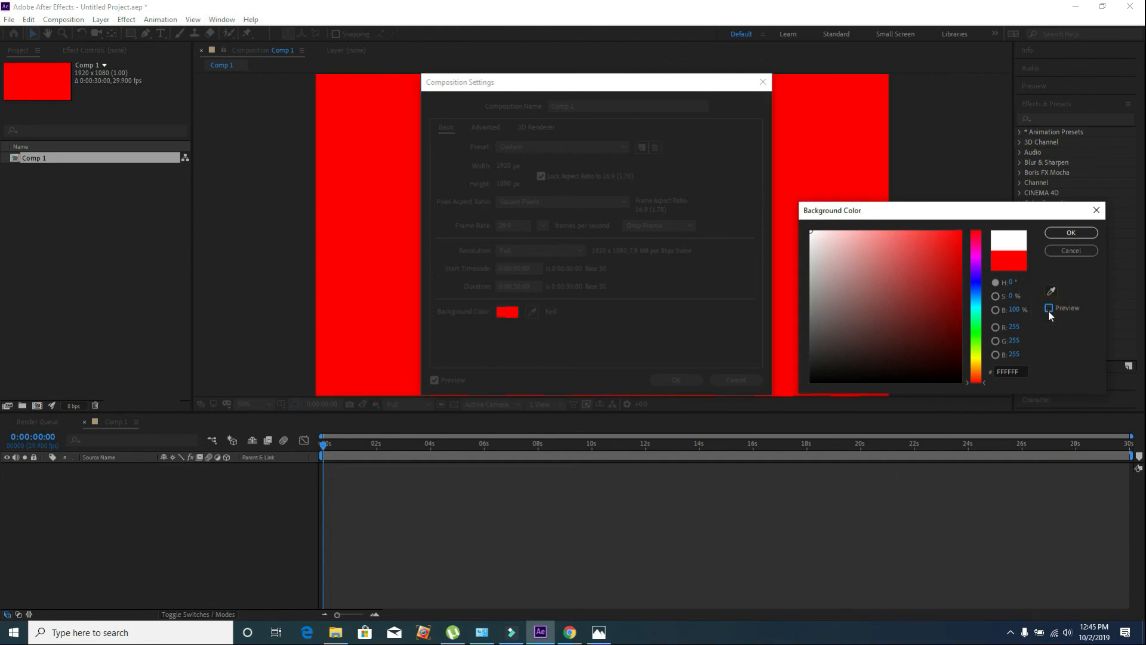
# - Try other shades and hues for the background and accept the dark cyan 1F707A
pyautogui.moveTo(875, 286); pyautogui.dragTo(832, 250)
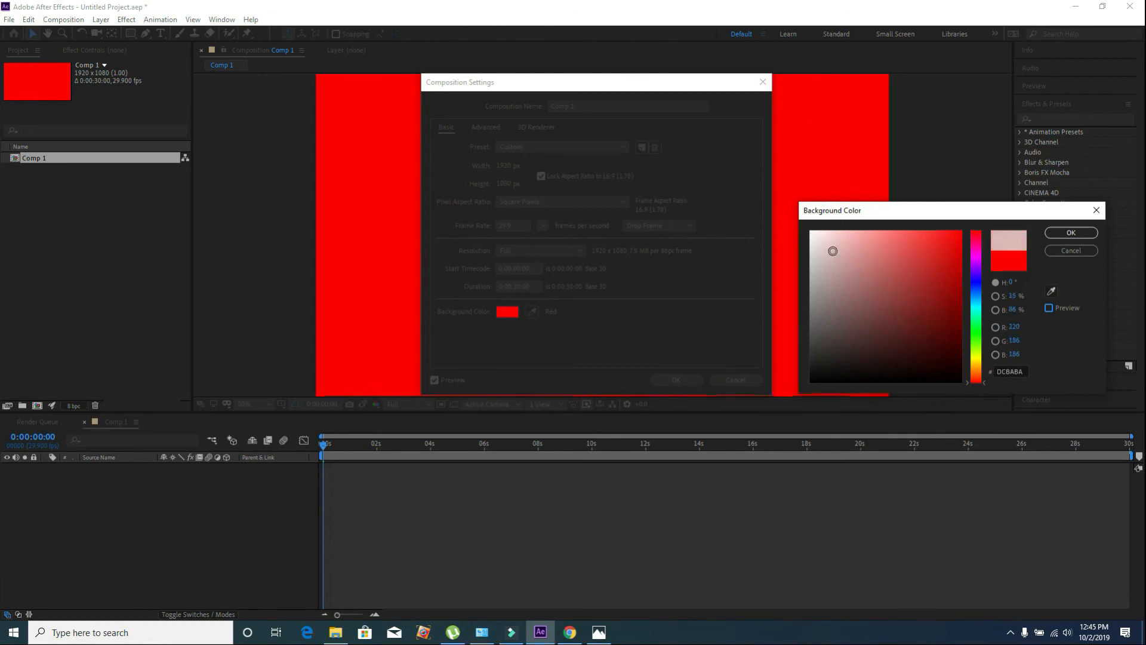
pyautogui.moveTo(832, 251)
pyautogui.mouseDown()
pyautogui.moveTo(936, 276)
pyautogui.moveTo(917, 273)
pyautogui.mouseUp()
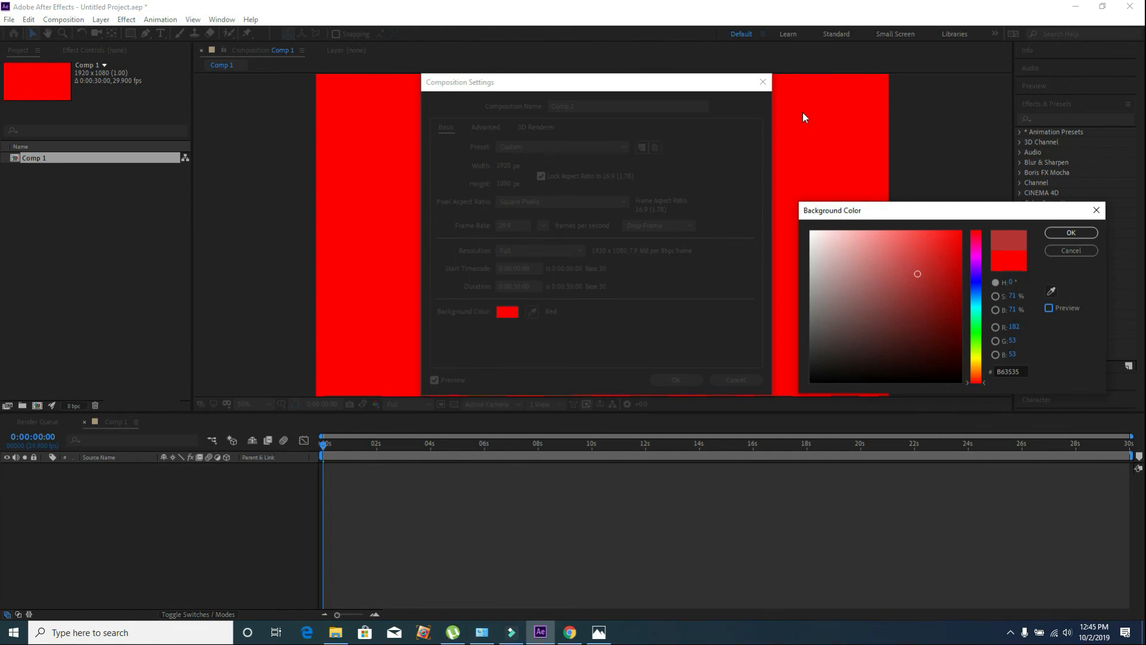
pyautogui.click(923, 309)
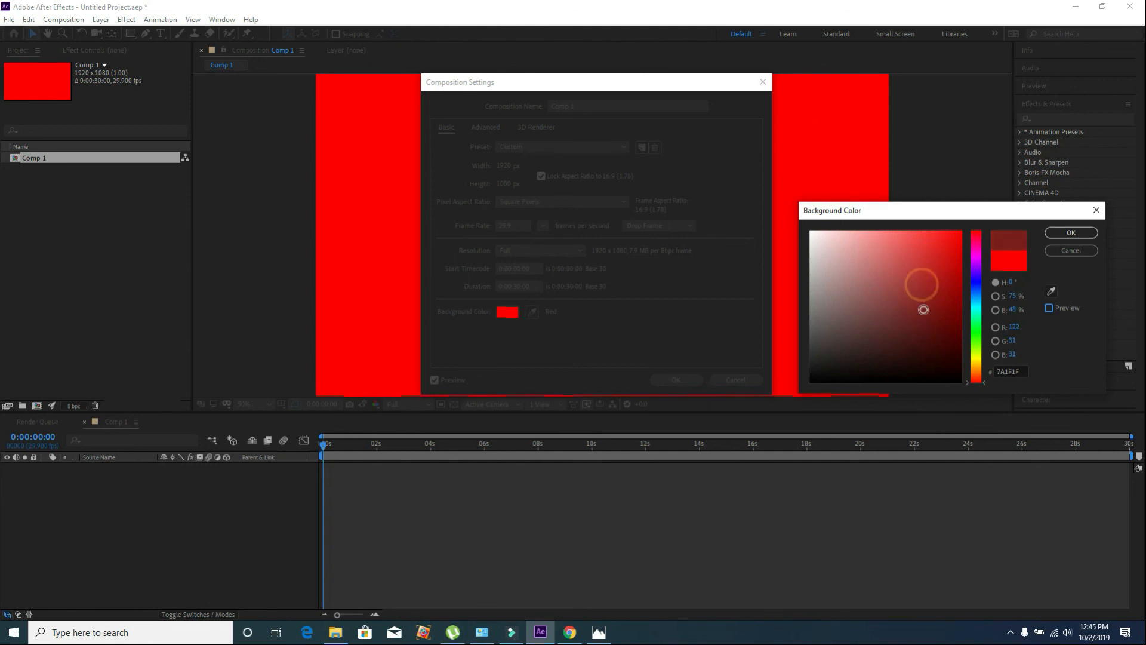
pyautogui.click(973, 304)
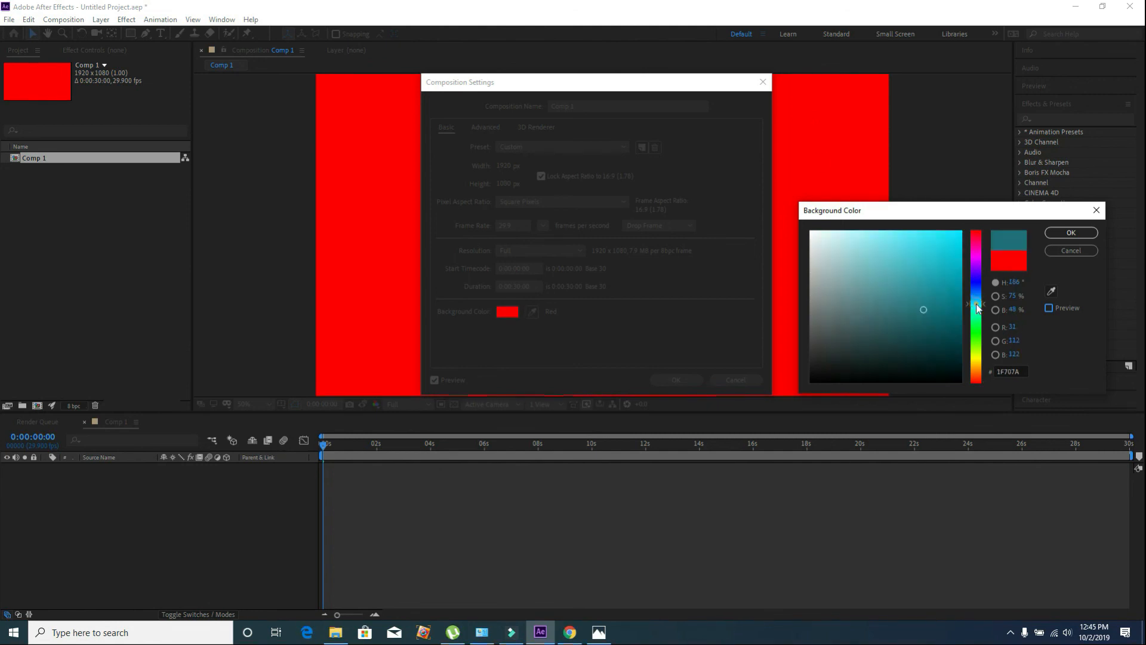
pyautogui.click(1060, 234)
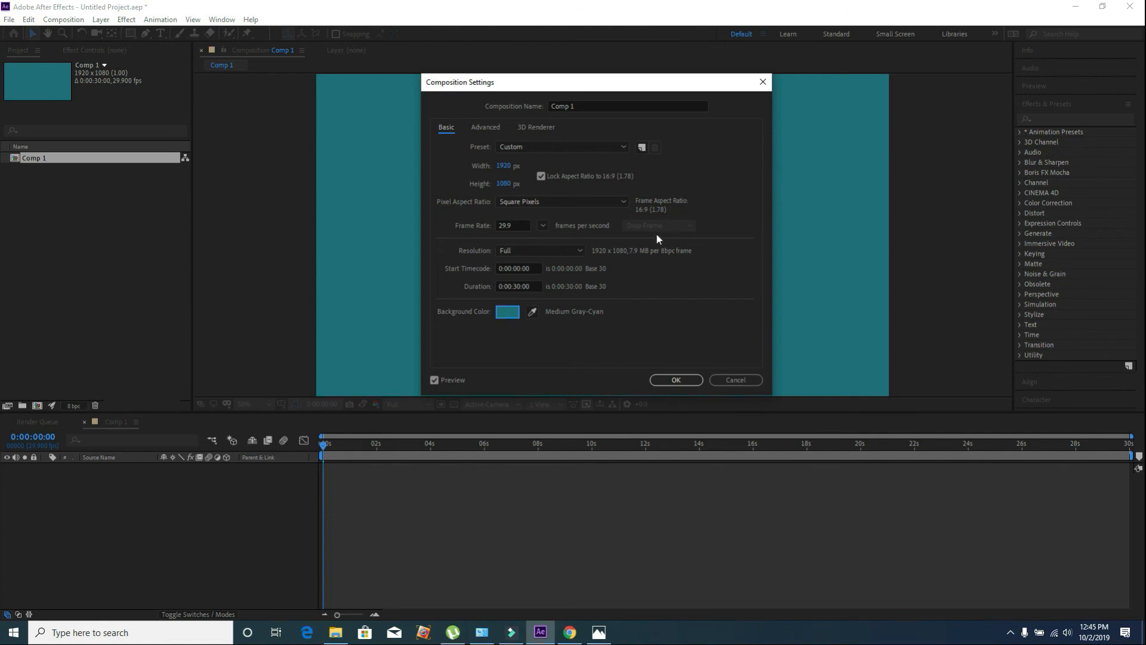
# - Change the background color to white FFFFFF with the color preview enabled, and apply the composition settings
pyautogui.click(506, 314)
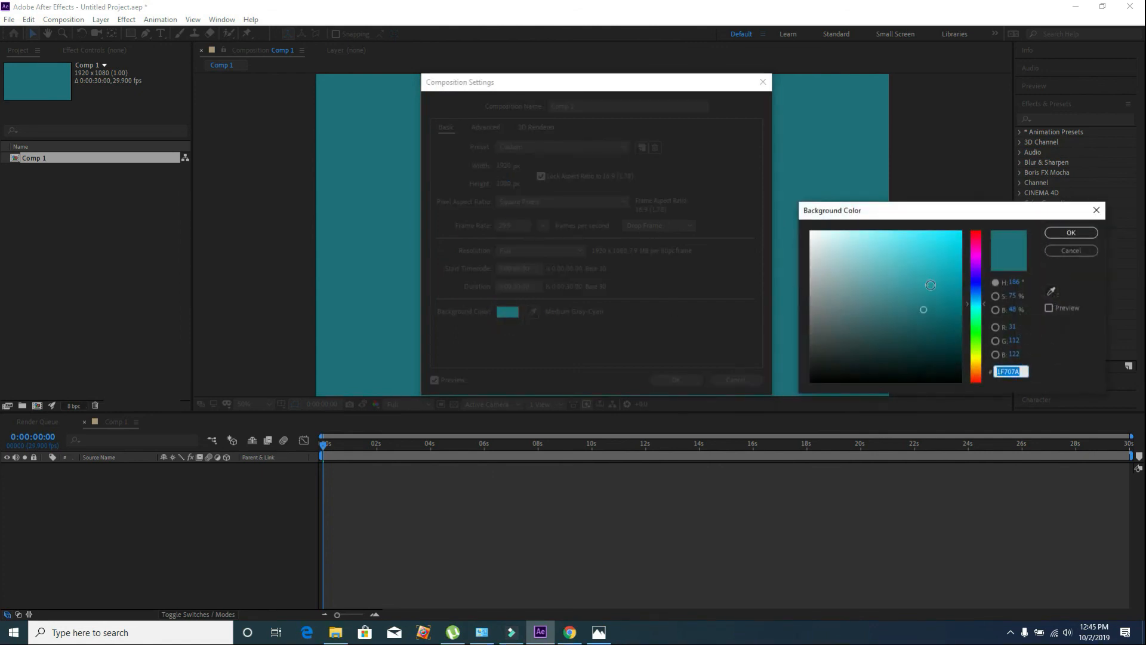
pyautogui.click(1048, 308)
pyautogui.moveTo(971, 309)
pyautogui.mouseDown()
pyautogui.moveTo(974, 331)
pyautogui.moveTo(973, 304)
pyautogui.mouseUp()
pyautogui.moveTo(896, 271); pyautogui.dragTo(760, 191)
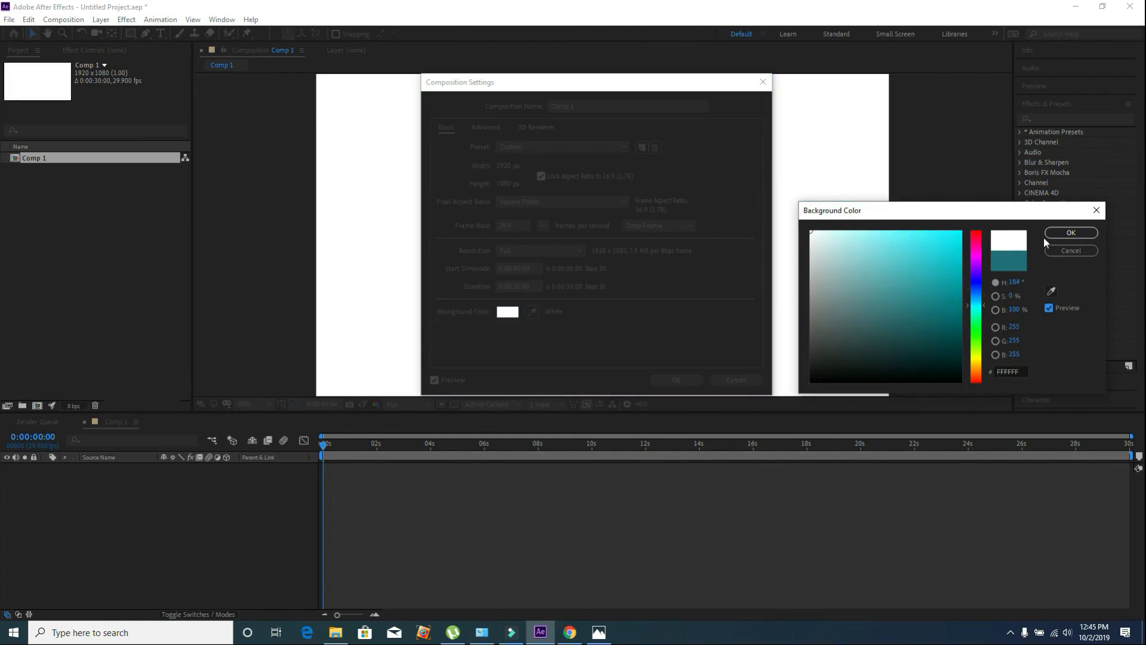
pyautogui.click(1070, 235)
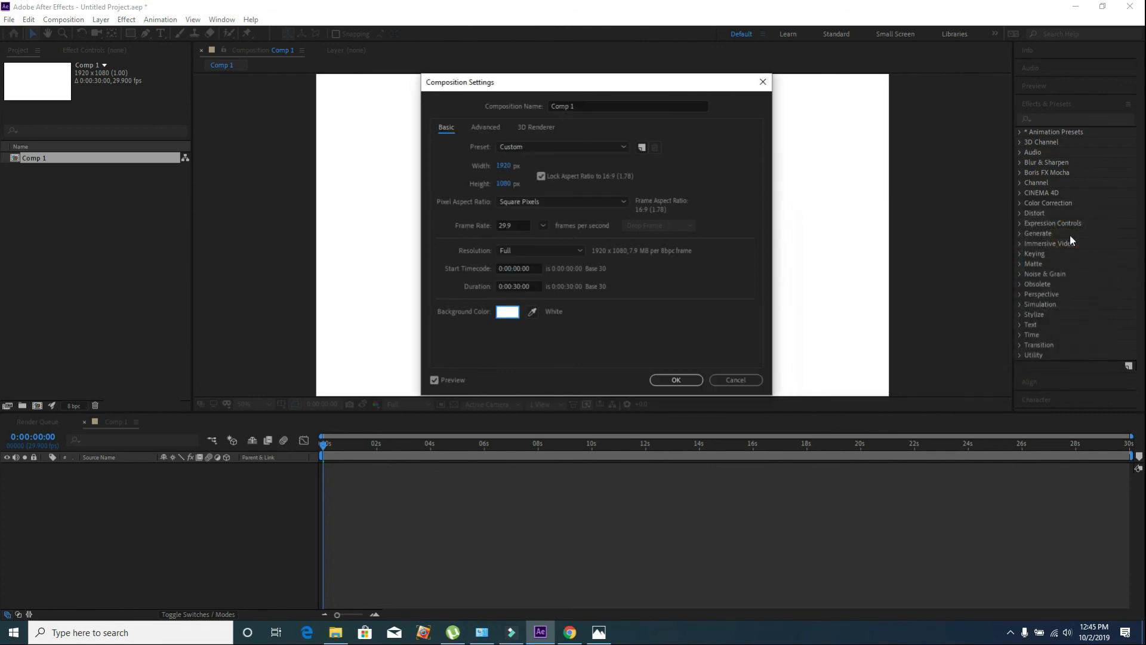
pyautogui.click(671, 379)
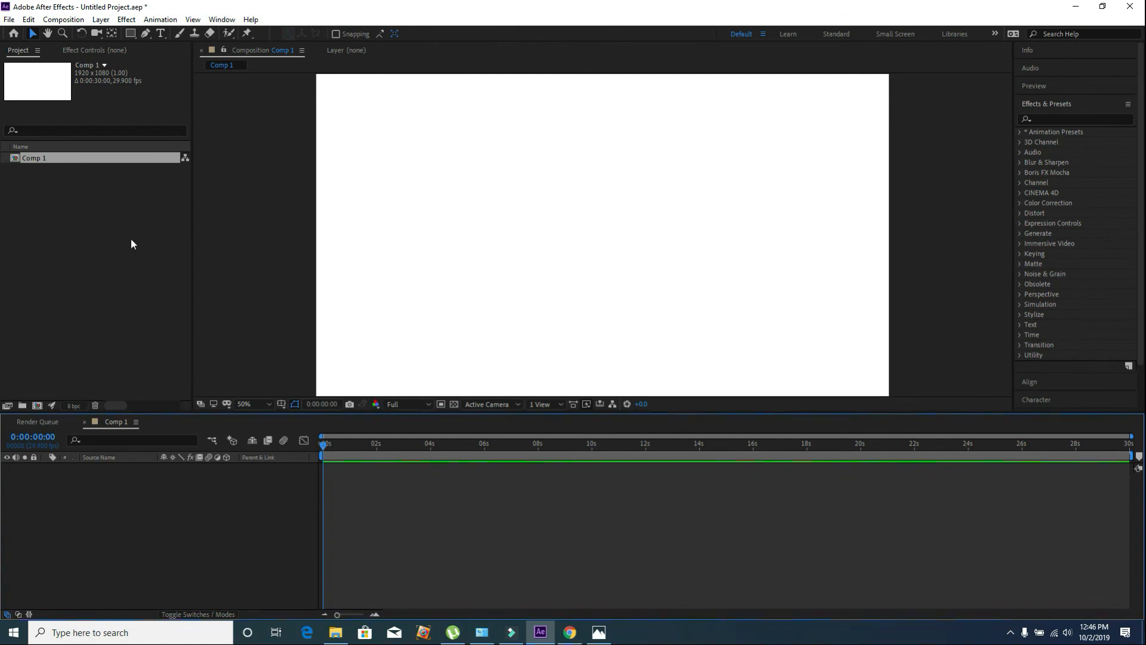
pyautogui.click(70, 237)
pyautogui.click(96, 560)
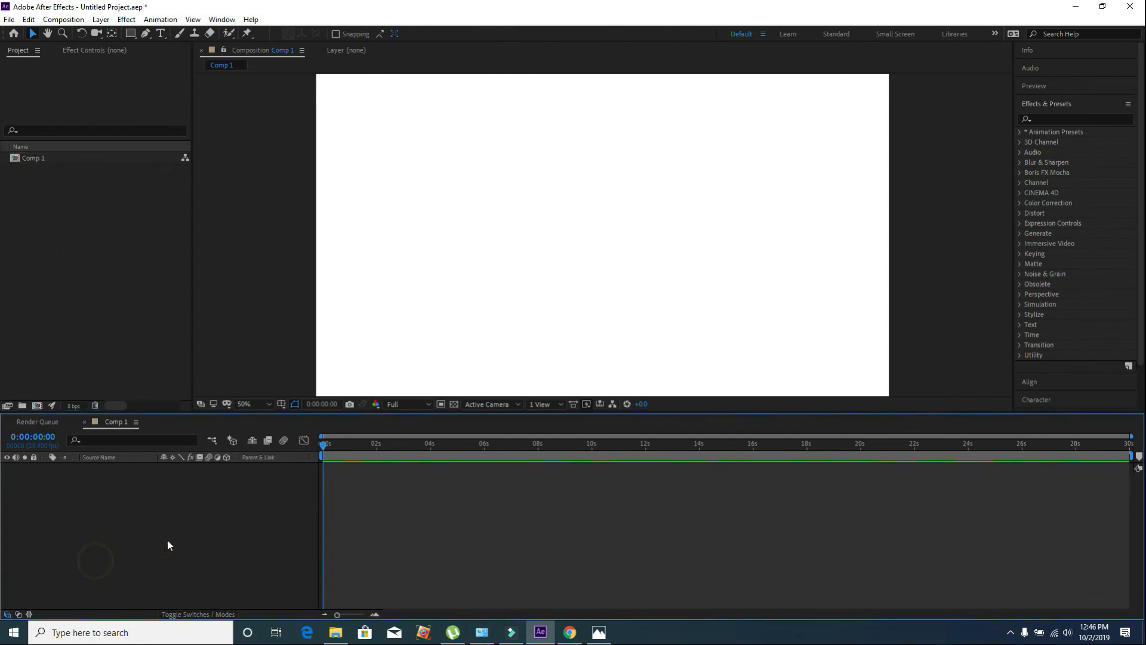
pyautogui.click(1100, 255)
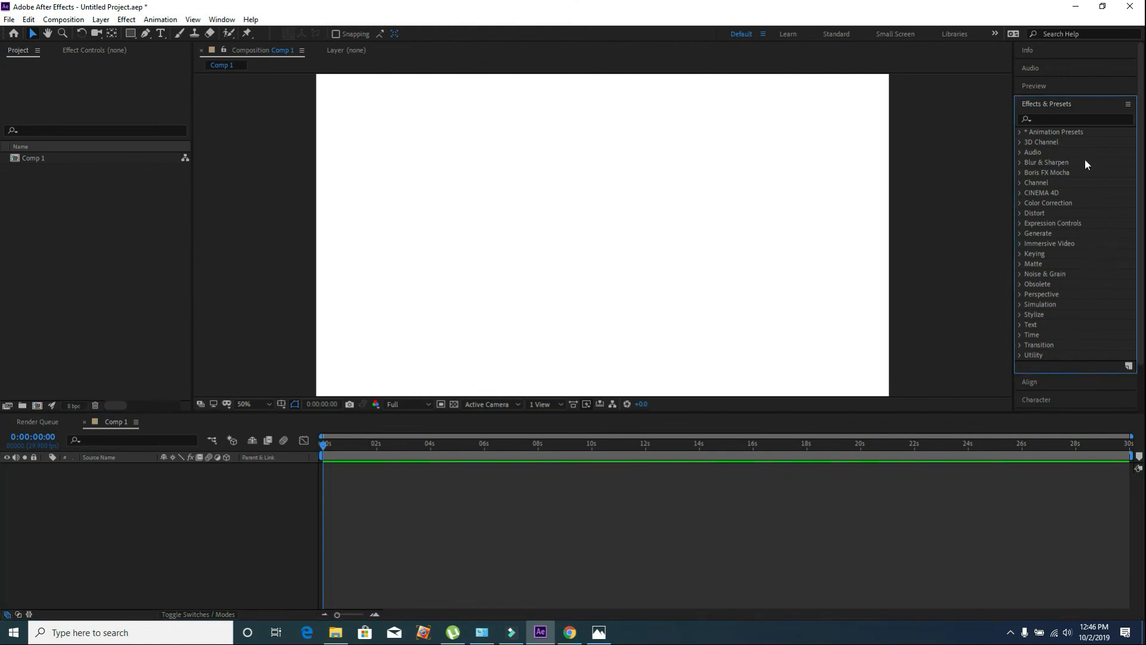